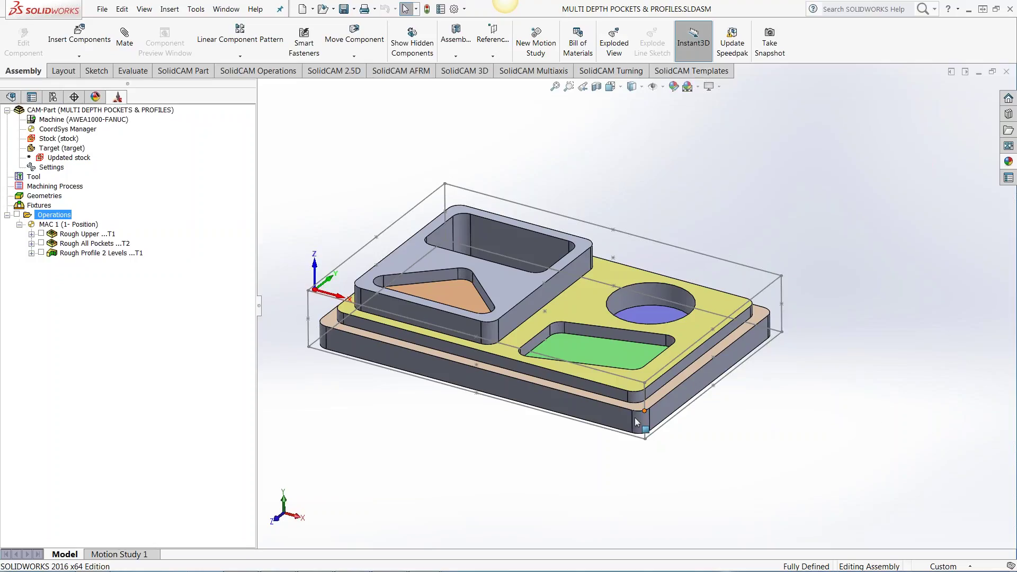
{"action": "middle_click_drag", "start_coordinate": [469, 442], "coordinate": [467, 456]}
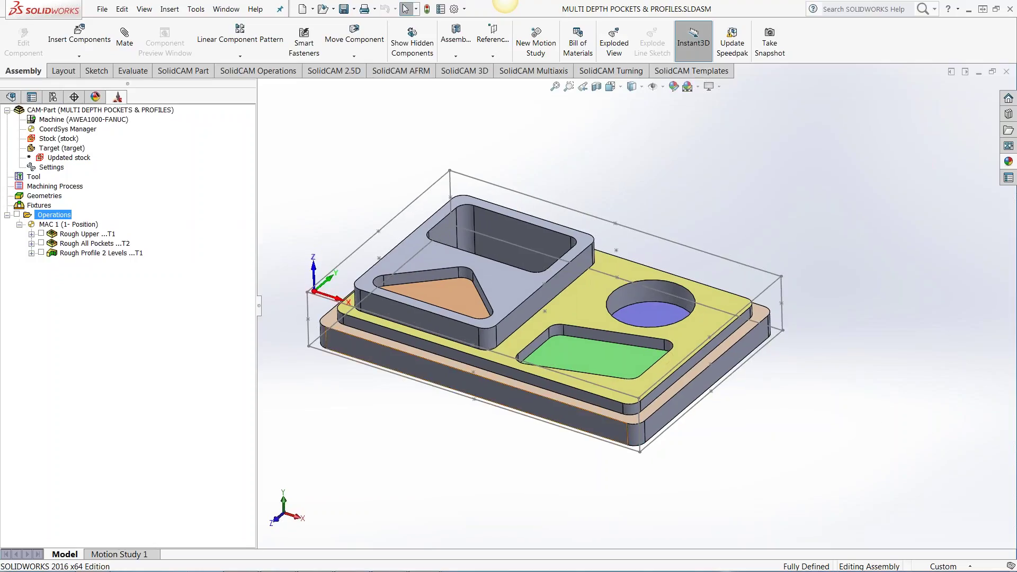
{"action": "middle_click_drag", "start_coordinate": [735, 421], "coordinate": [742, 421]}
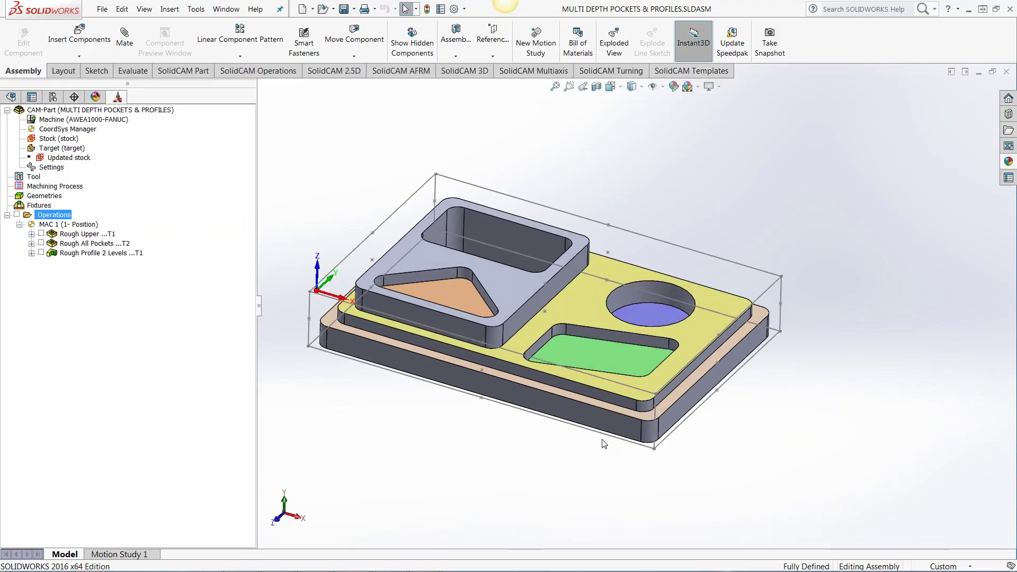
{"action": "middle_click_drag", "start_coordinate": [394, 398], "coordinate": [394, 410]}
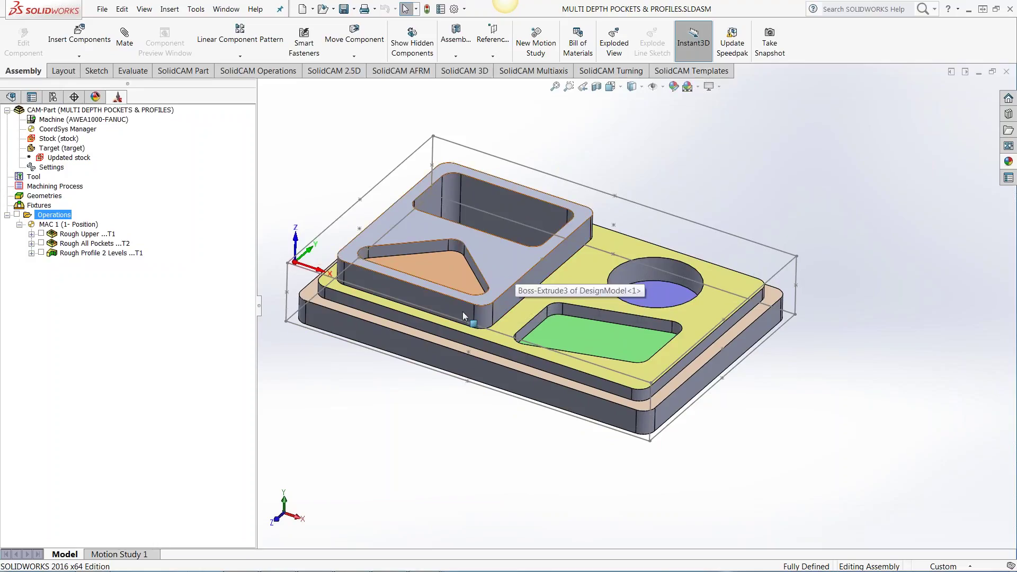
Simulate the Rough Upper operation in SolidVerify, raising the simulation speed during playback, and close the simulation when it finishes
{"action": "left_click", "coordinate": [71, 237]}
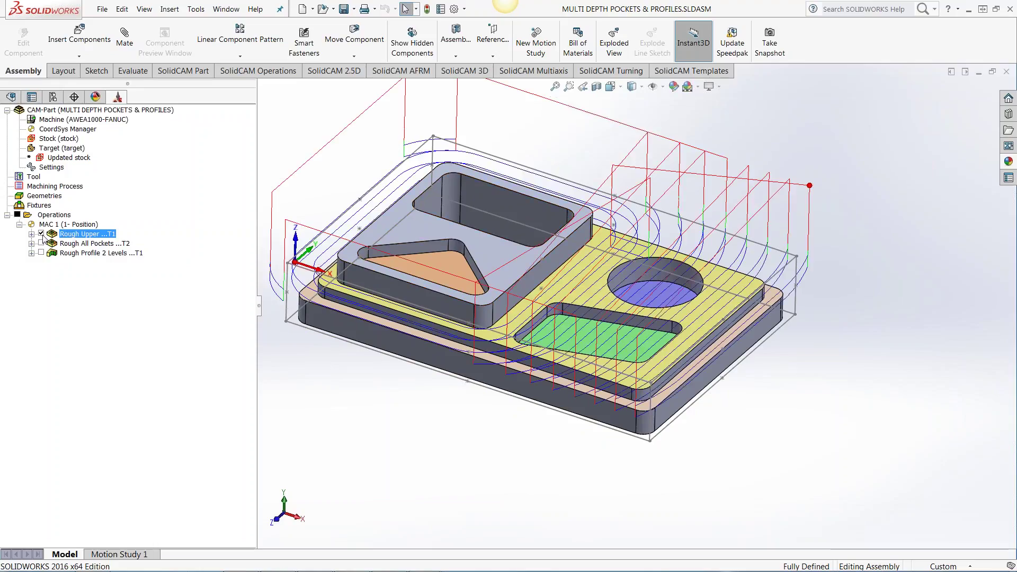
{"action": "right_click", "coordinate": [71, 235]}
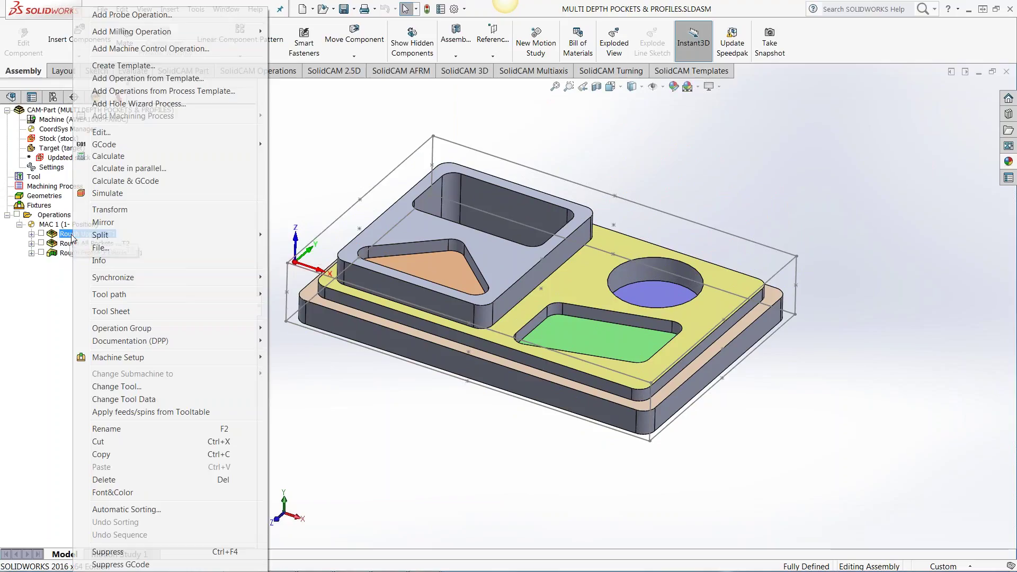
{"action": "left_click", "coordinate": [124, 196]}
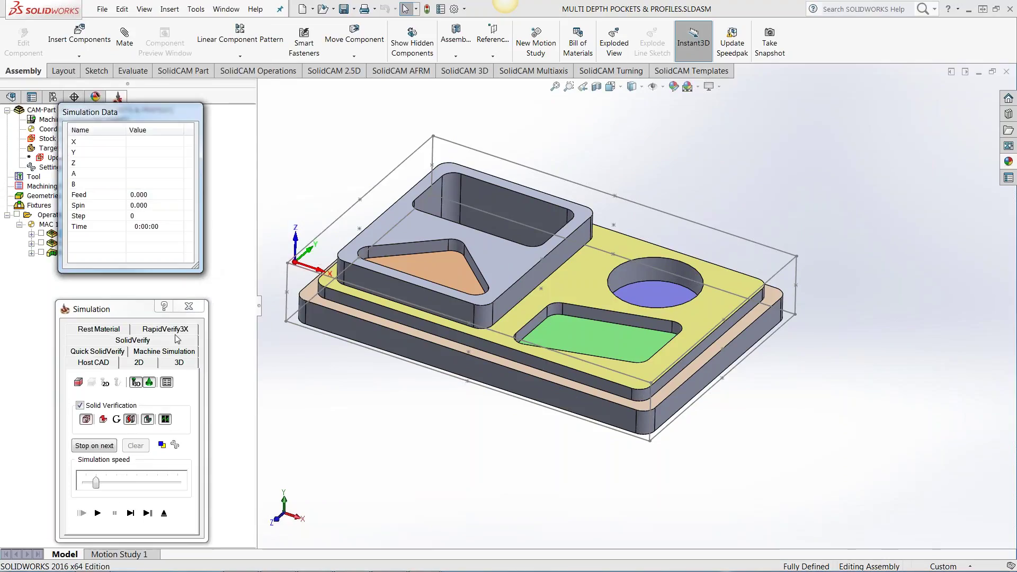
{"action": "left_click", "coordinate": [133, 341]}
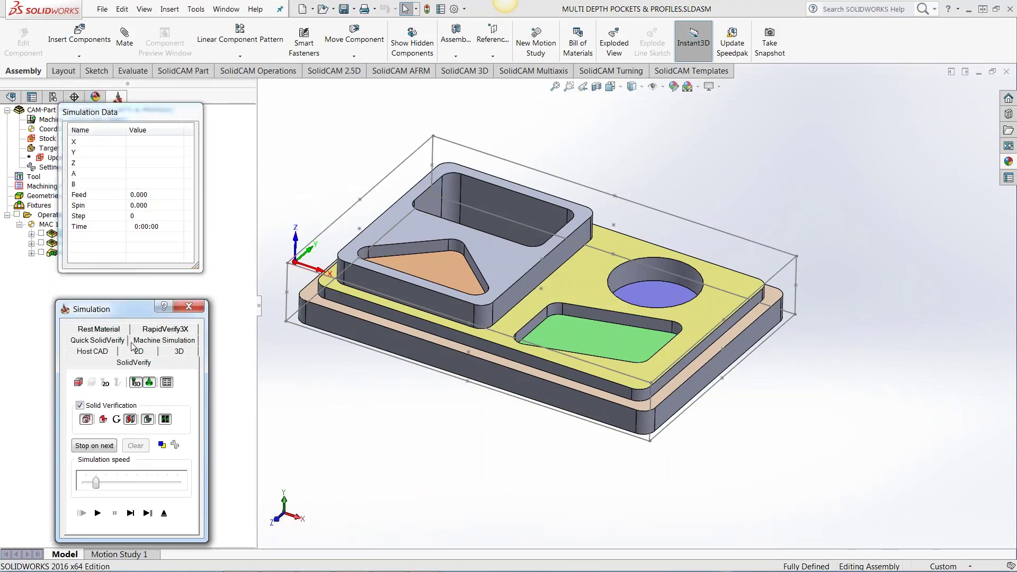
{"action": "left_click", "coordinate": [97, 514]}
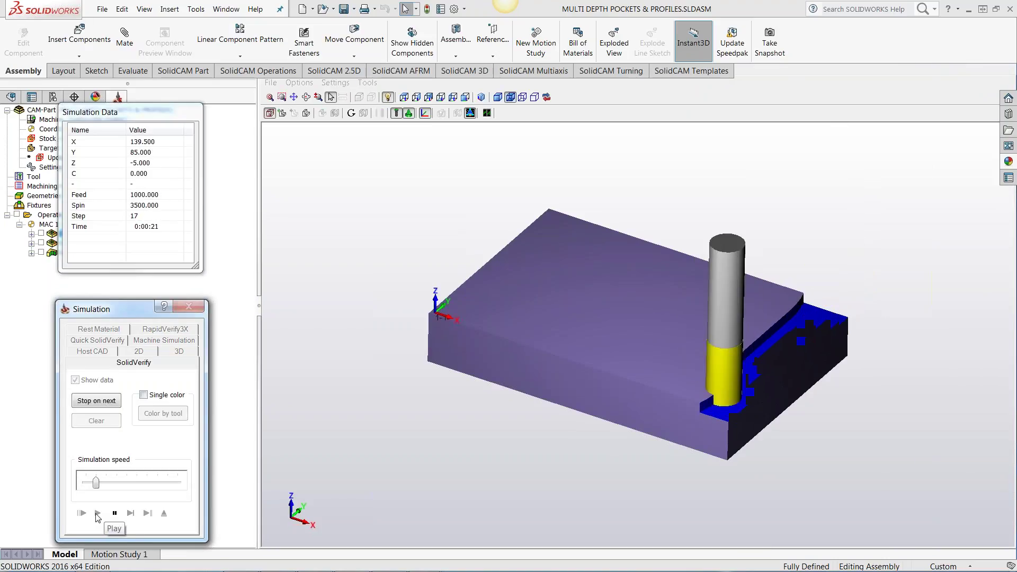
{"action": "left_click", "coordinate": [126, 490]}
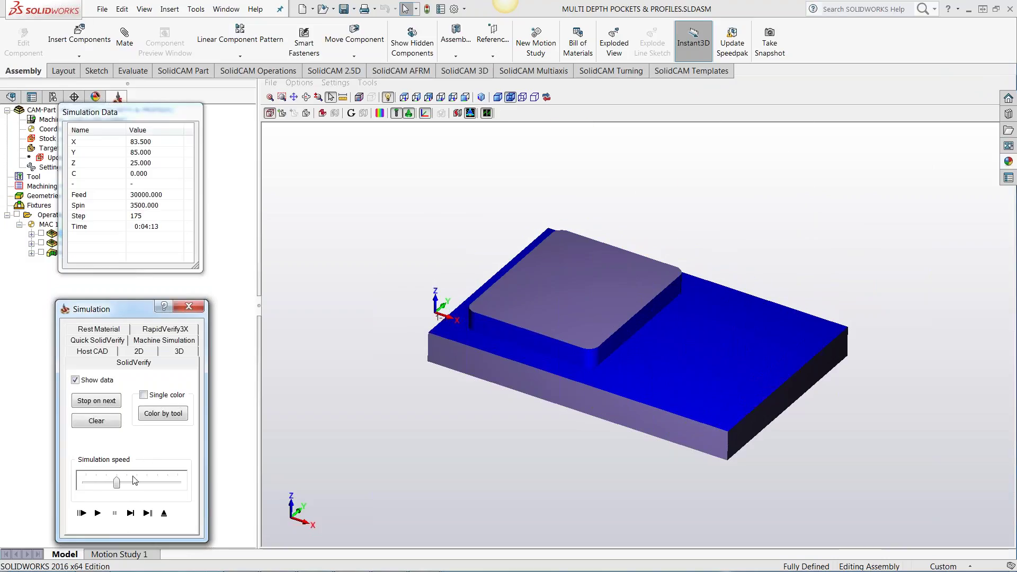
{"action": "left_click", "coordinate": [189, 306]}
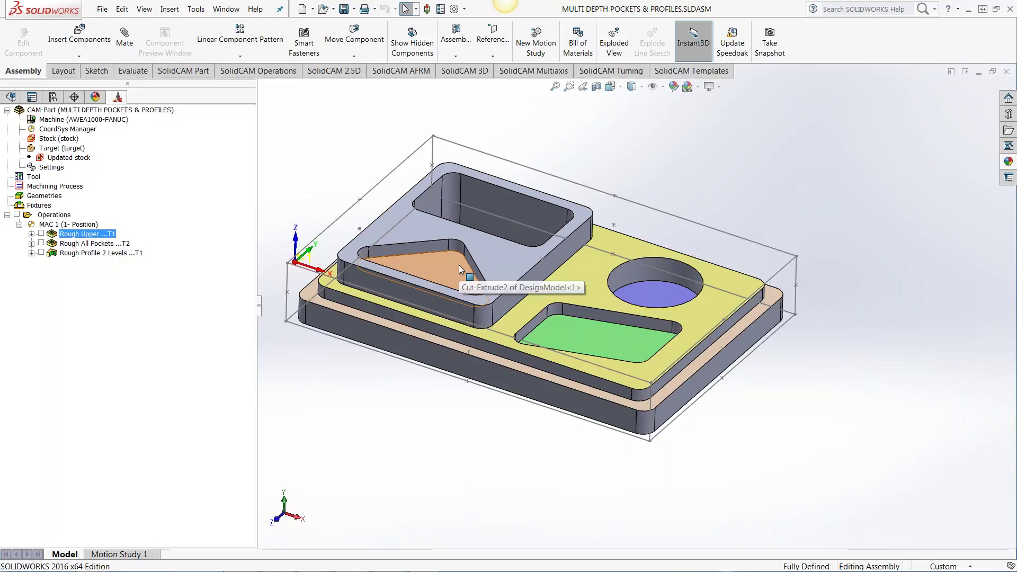
Open the Rough All Pockets operation and view the variable milling levels of its chains
{"action": "double_click", "coordinate": [96, 245]}
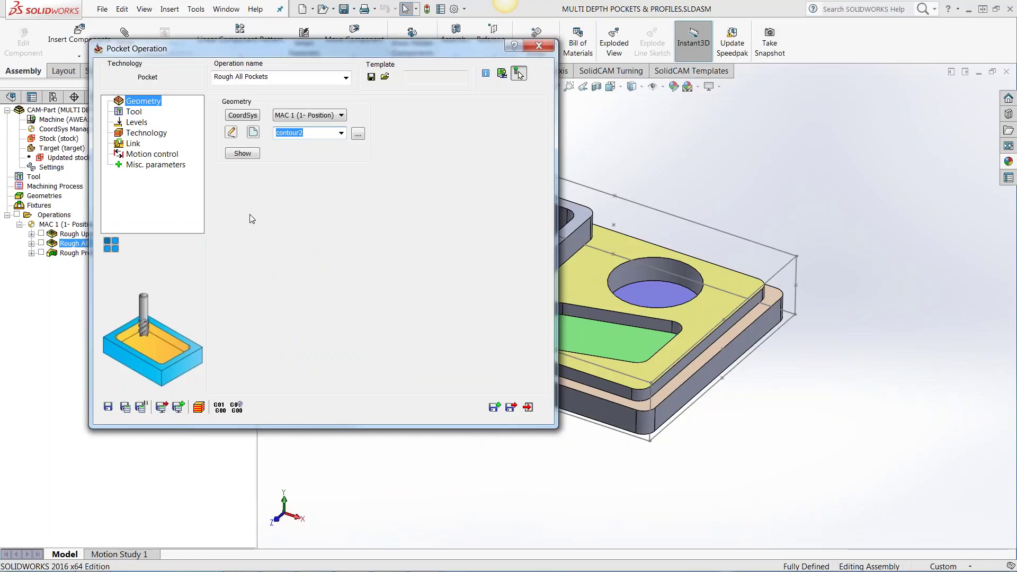
{"action": "left_click", "coordinate": [144, 127]}
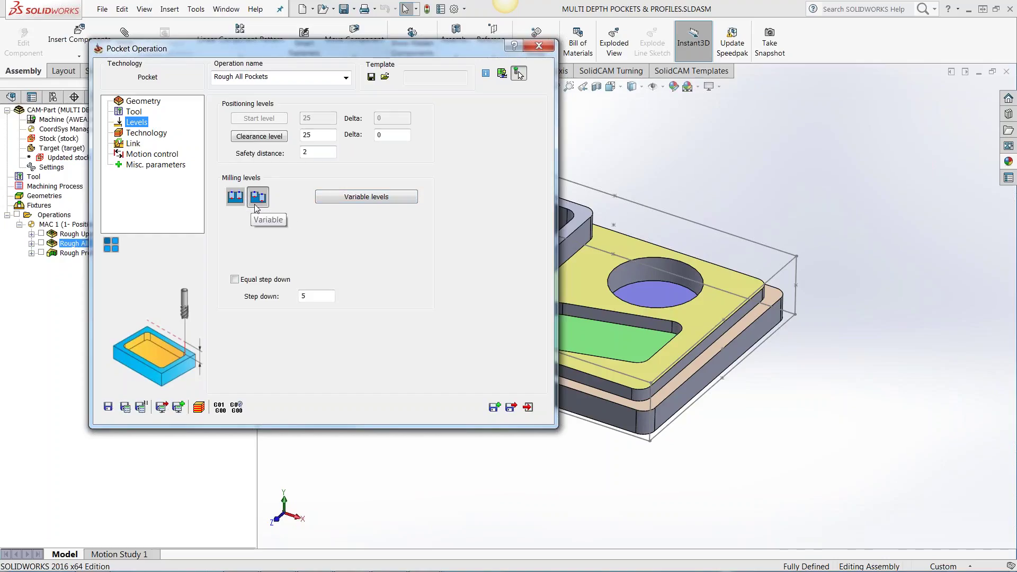
{"action": "left_click", "coordinate": [355, 199]}
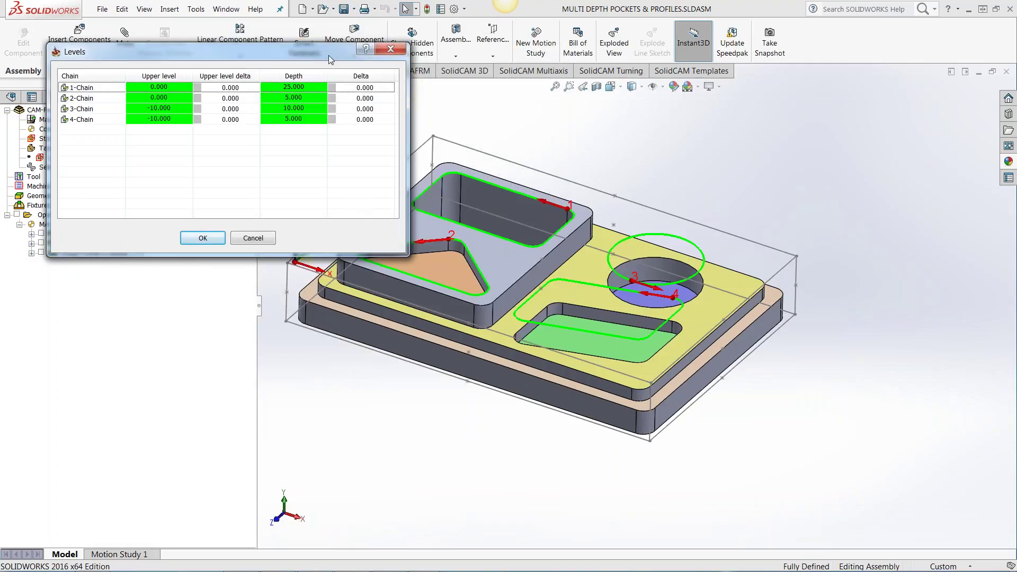
{"action": "left_click", "coordinate": [391, 50]}
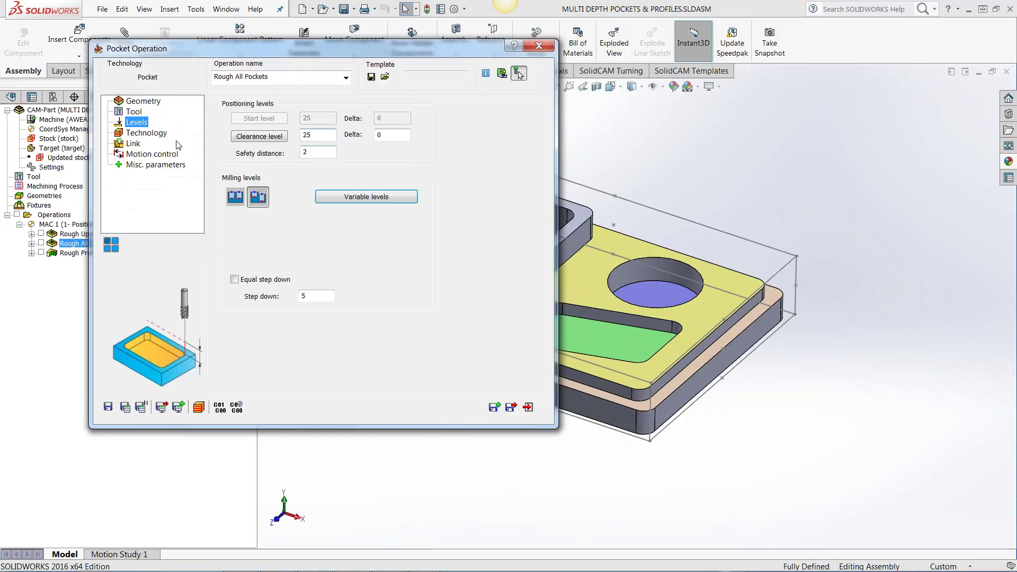
Show the contour2 pocket geometry on the model and return to the operation settings
{"action": "left_click", "coordinate": [157, 99]}
{"action": "left_click", "coordinate": [243, 153]}
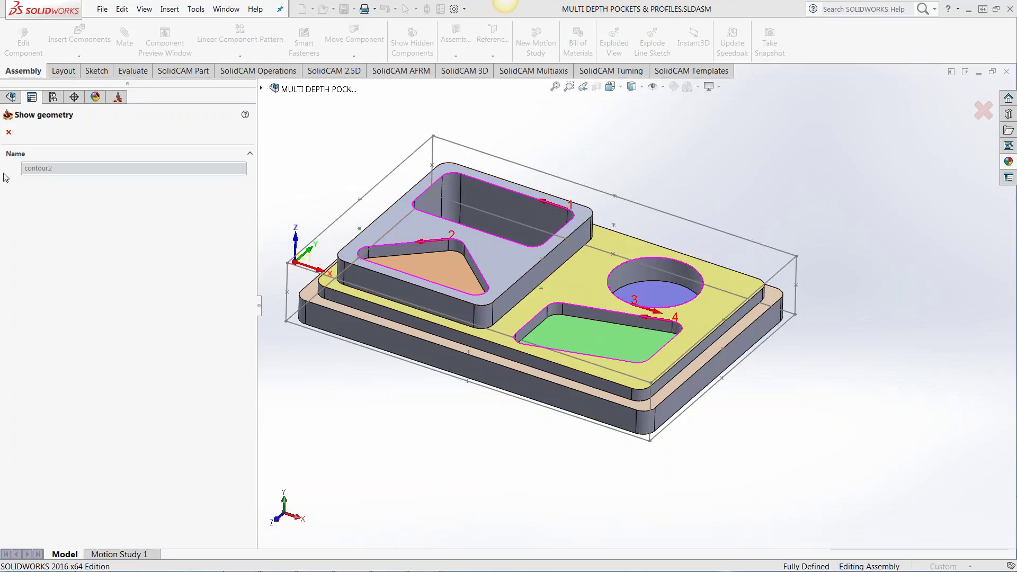
{"action": "left_click", "coordinate": [8, 132]}
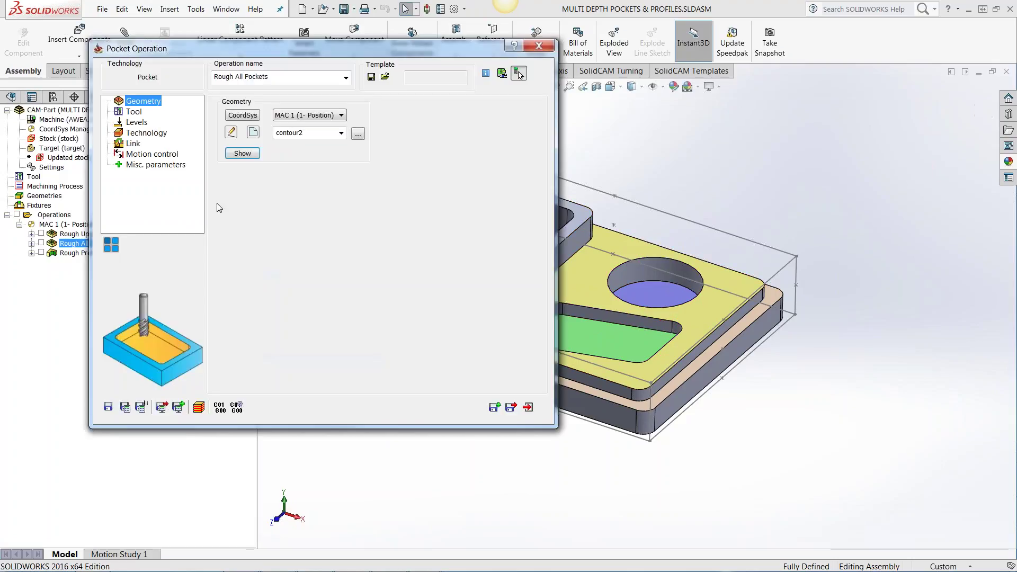
Compare each chain's upper level and depth in the variable levels with the circular and four-sided pocket floors on the model
{"action": "left_click", "coordinate": [137, 123]}
{"action": "left_click", "coordinate": [320, 198]}
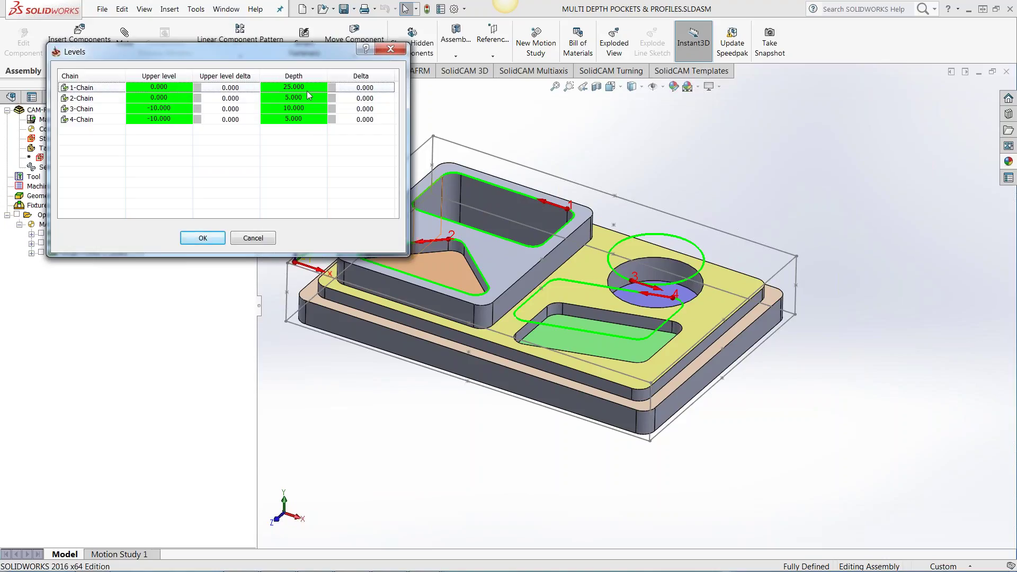
{"action": "middle_click_drag", "start_coordinate": [508, 236], "coordinate": [485, 165]}
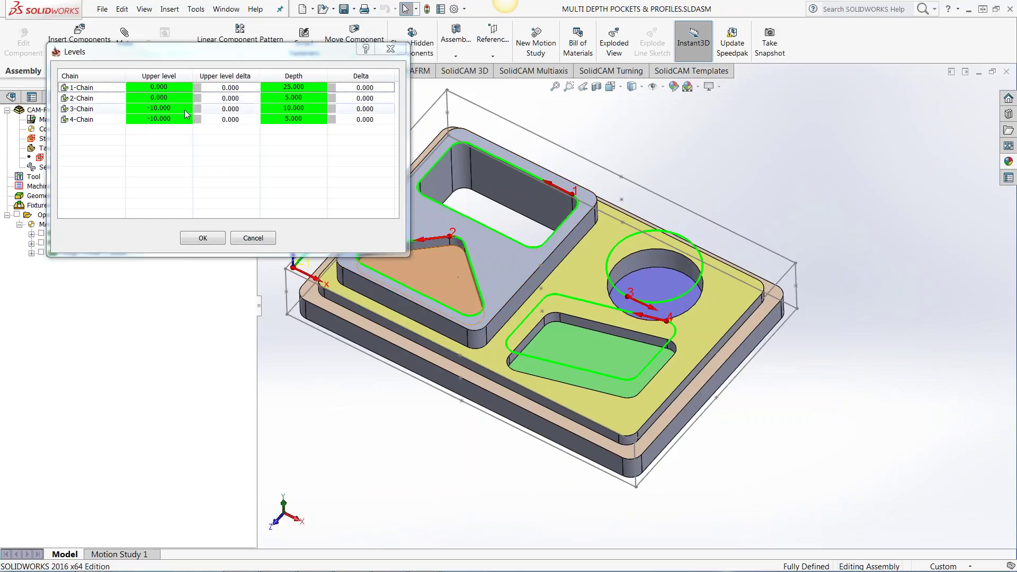
{"action": "middle_click_drag", "start_coordinate": [571, 367], "coordinate": [556, 339]}
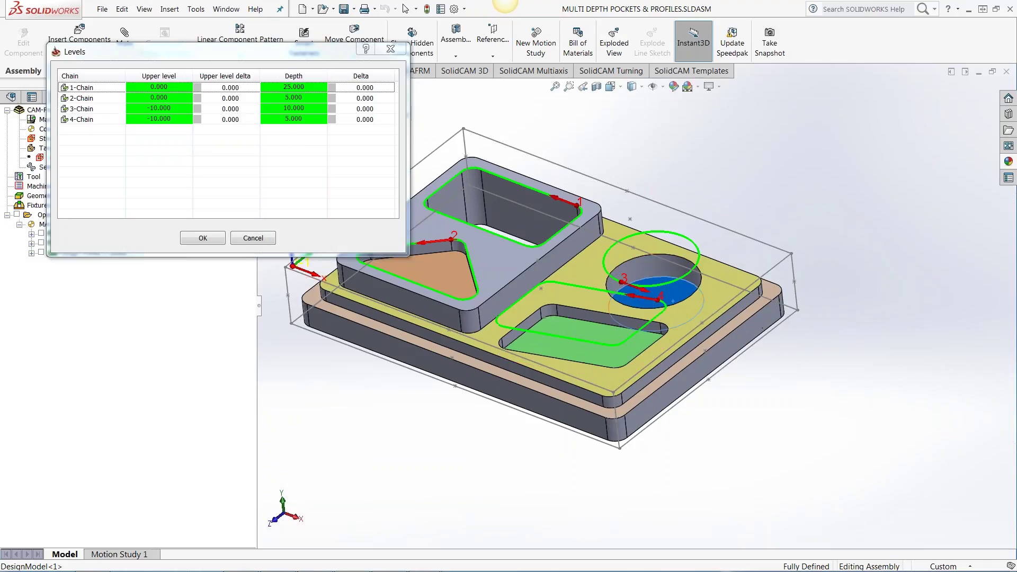
{"action": "middle_click_drag", "start_coordinate": [662, 293], "coordinate": [671, 300]}
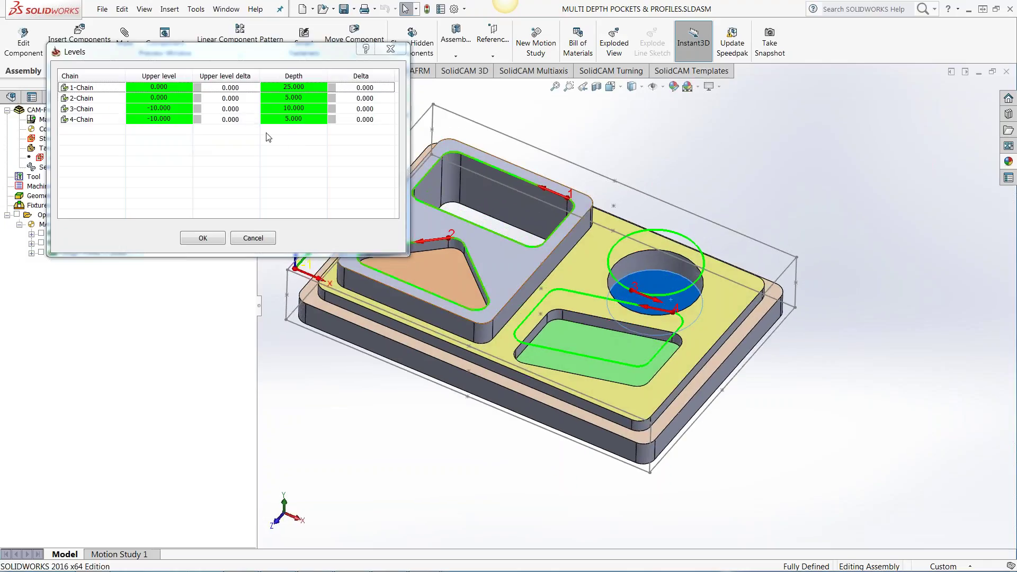
{"action": "left_click", "coordinate": [603, 350]}
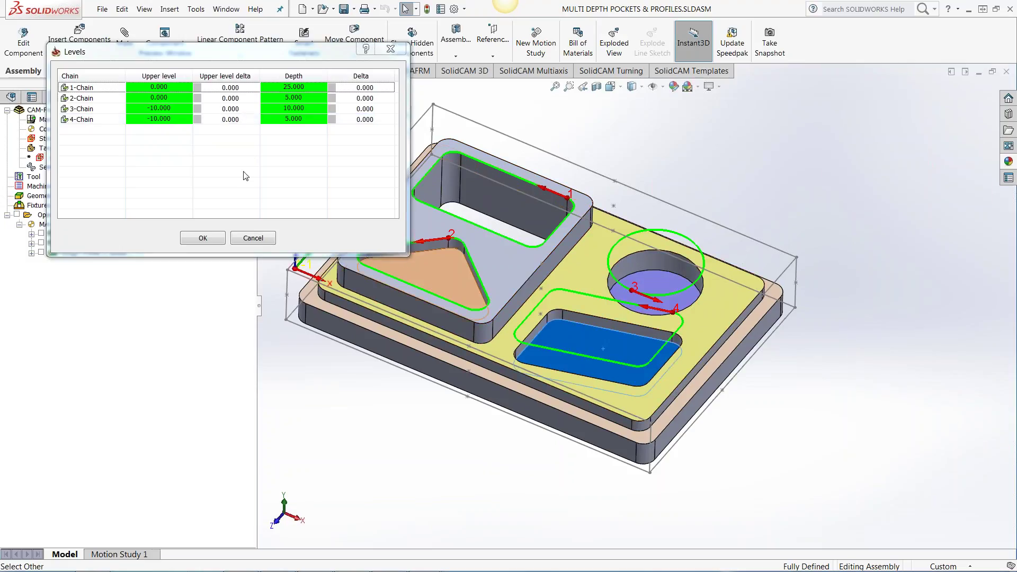
{"action": "middle_click_drag", "start_coordinate": [491, 351], "coordinate": [493, 302]}
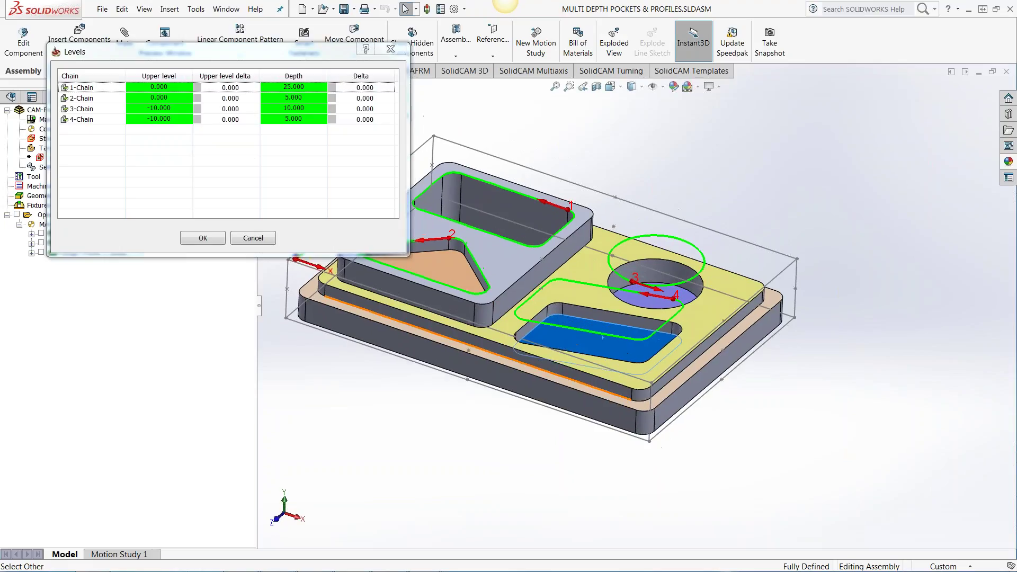
{"action": "left_click", "coordinate": [202, 238]}
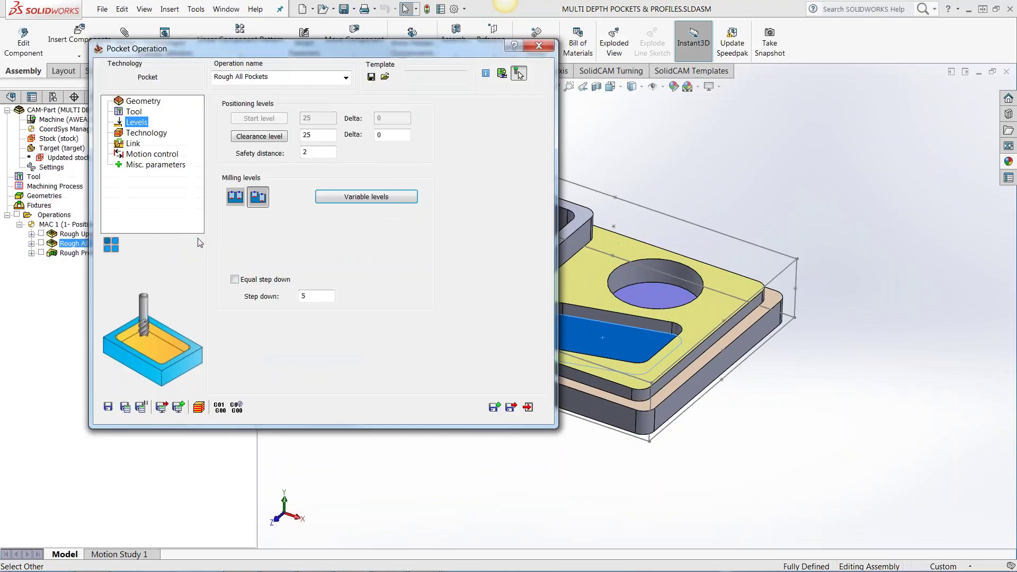
Review the pocket operation's technology settings and move the dialog aside to expose more of the model
{"action": "left_click", "coordinate": [153, 134]}
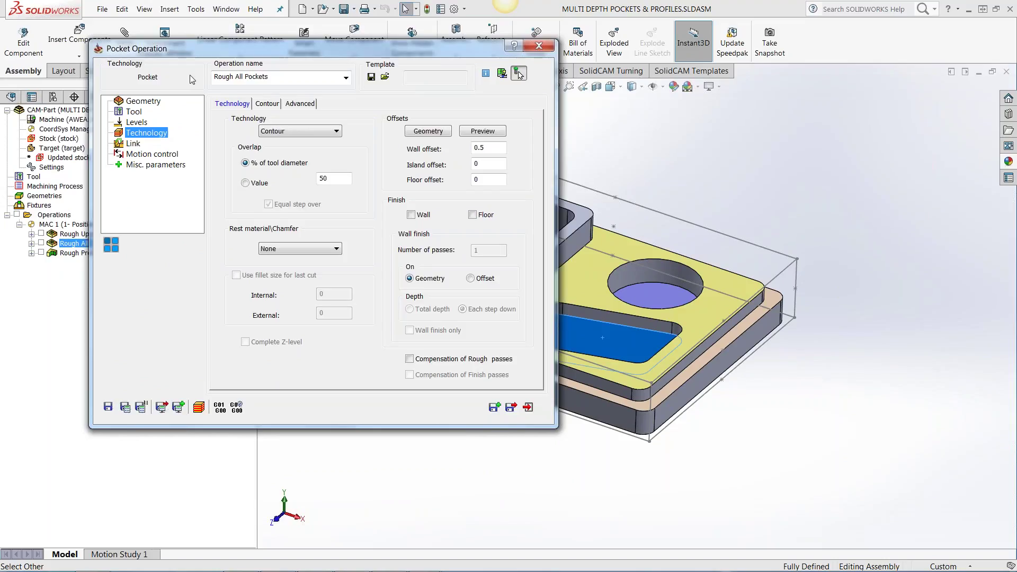
{"action": "left_click_drag", "start_coordinate": [348, 56], "coordinate": [310, 50]}
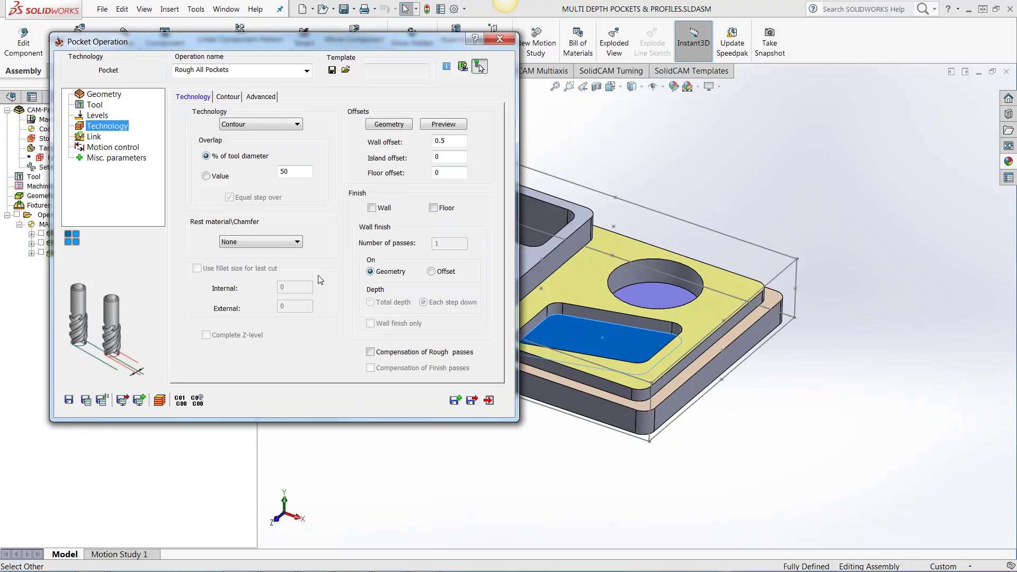
{"action": "left_click_drag", "start_coordinate": [335, 43], "coordinate": [330, 44]}
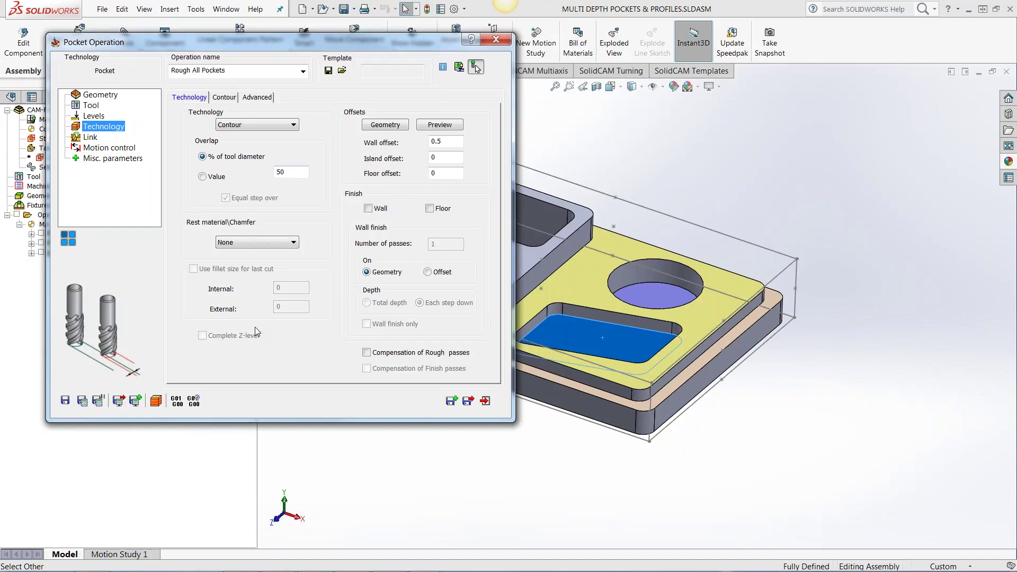
Save the Rough All Pockets operation and simulate it in SolidVerify at a slower speed, inspecting the machined pockets before closing the simulation
{"action": "left_click", "coordinate": [155, 401]}
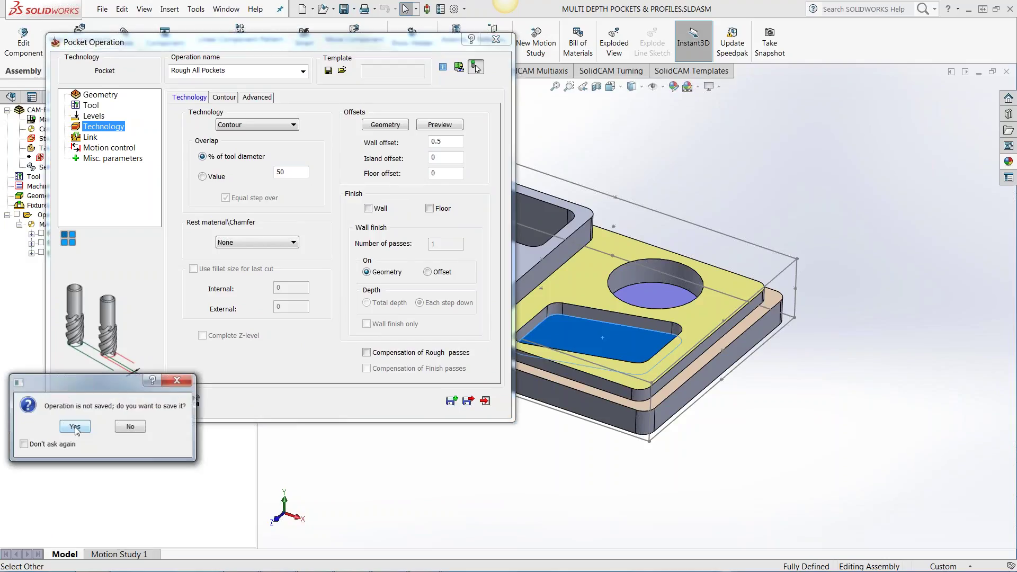
{"action": "left_click", "coordinate": [74, 427]}
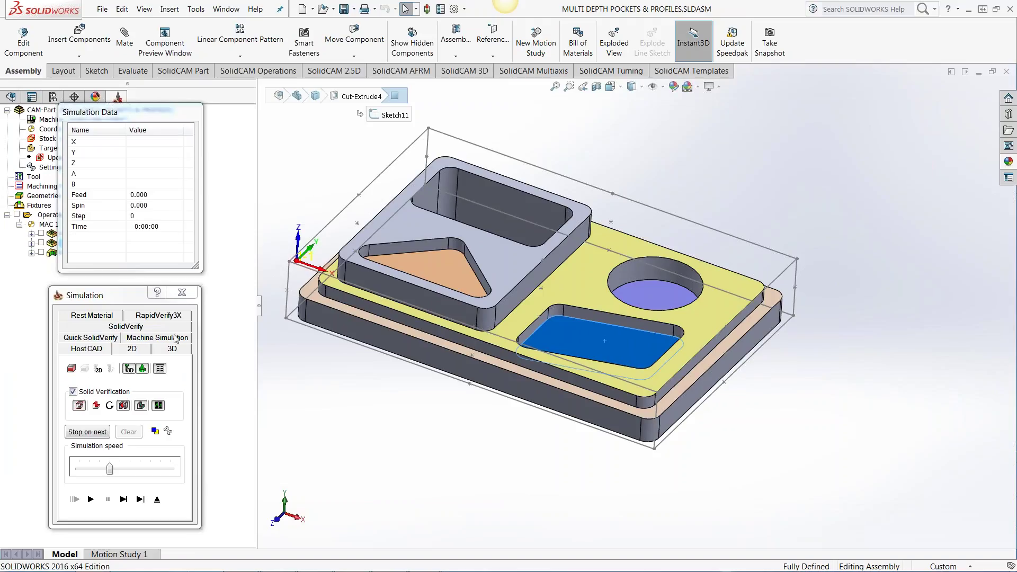
{"action": "left_click", "coordinate": [150, 330]}
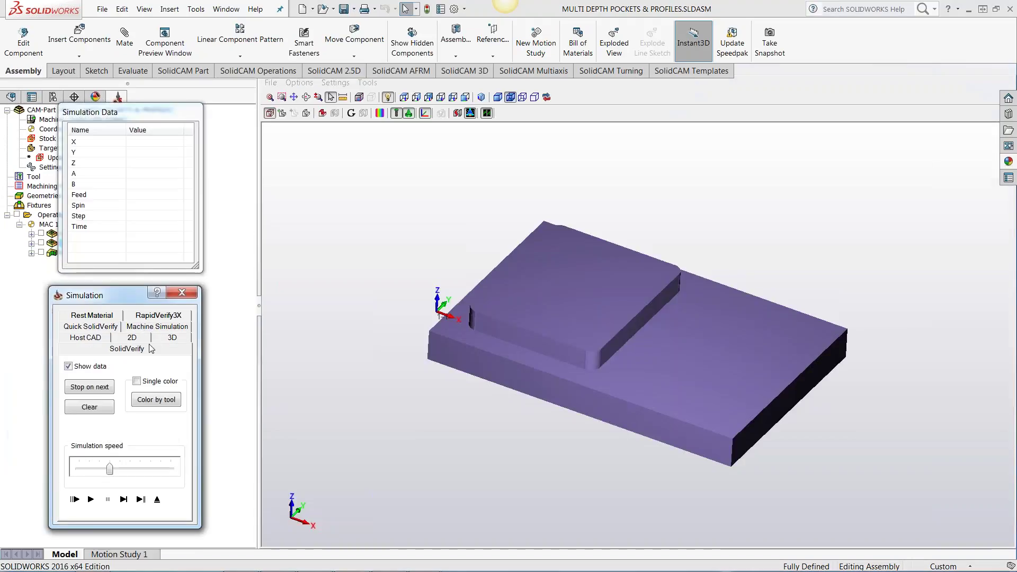
{"action": "middle_click_drag", "start_coordinate": [748, 366], "coordinate": [755, 421]}
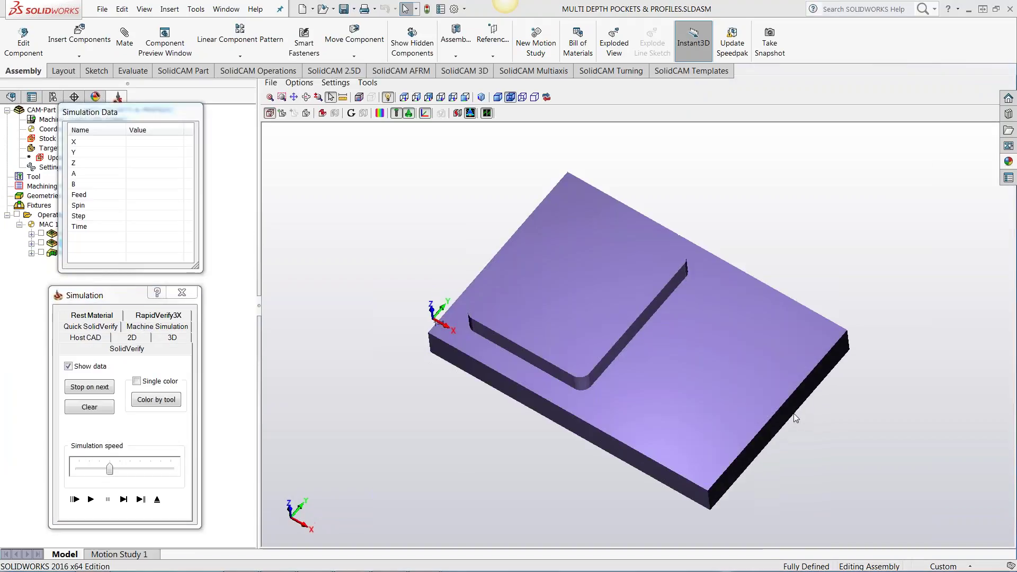
{"action": "left_click", "coordinate": [139, 523]}
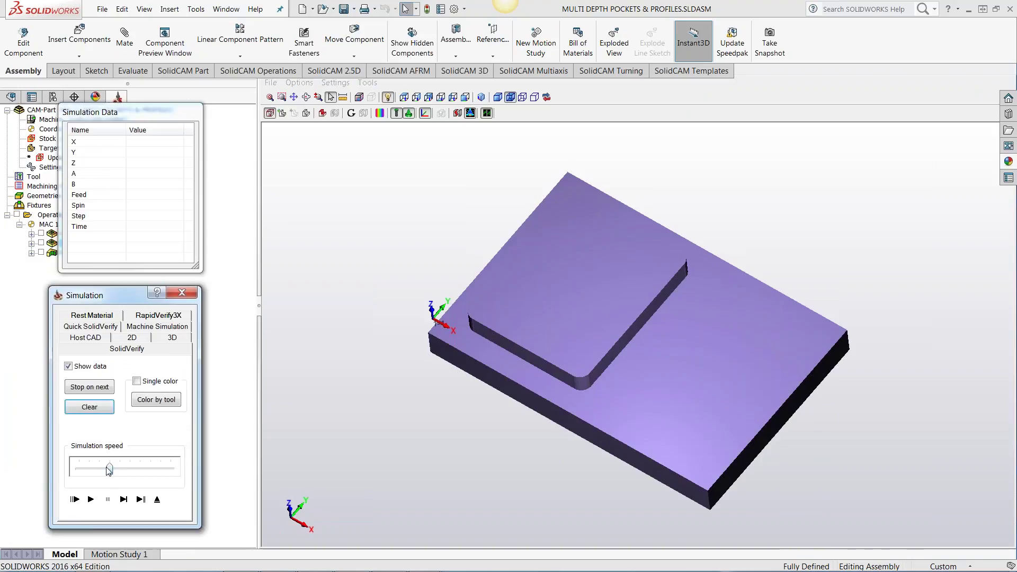
{"action": "left_click_drag", "start_coordinate": [110, 469], "coordinate": [89, 469]}
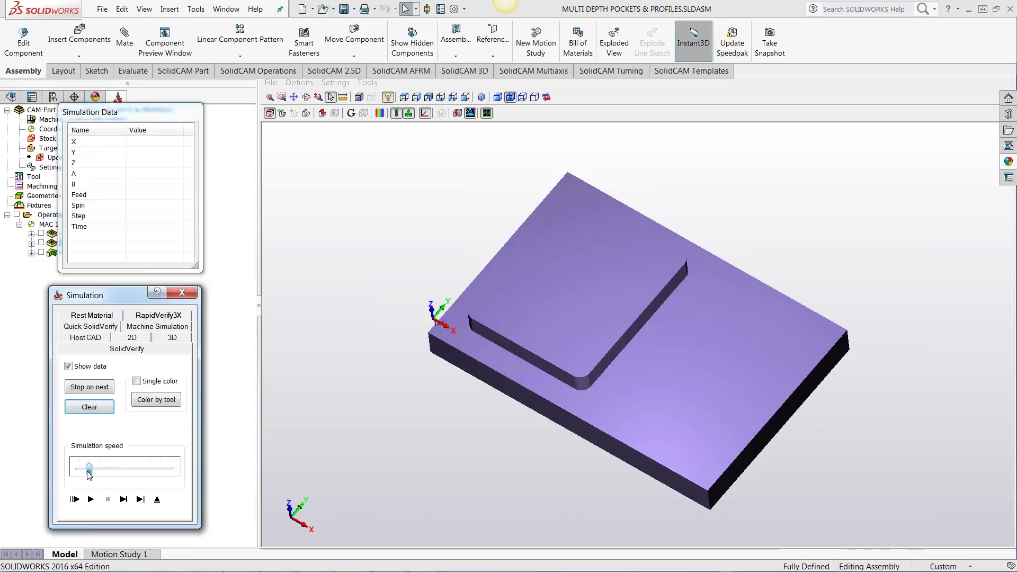
{"action": "left_click", "coordinate": [90, 501]}
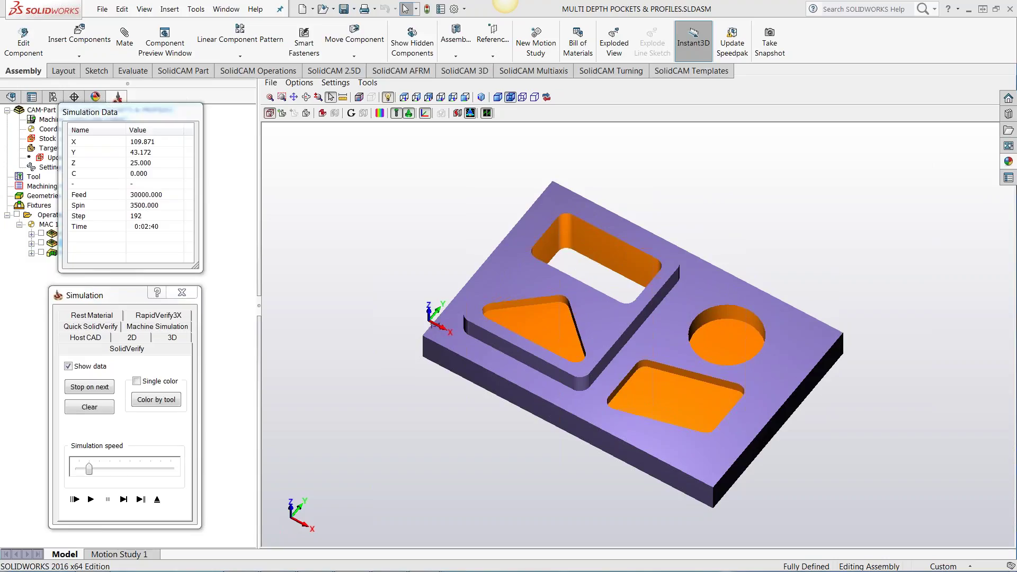
{"action": "middle_click_drag", "start_coordinate": [395, 428], "coordinate": [391, 404]}
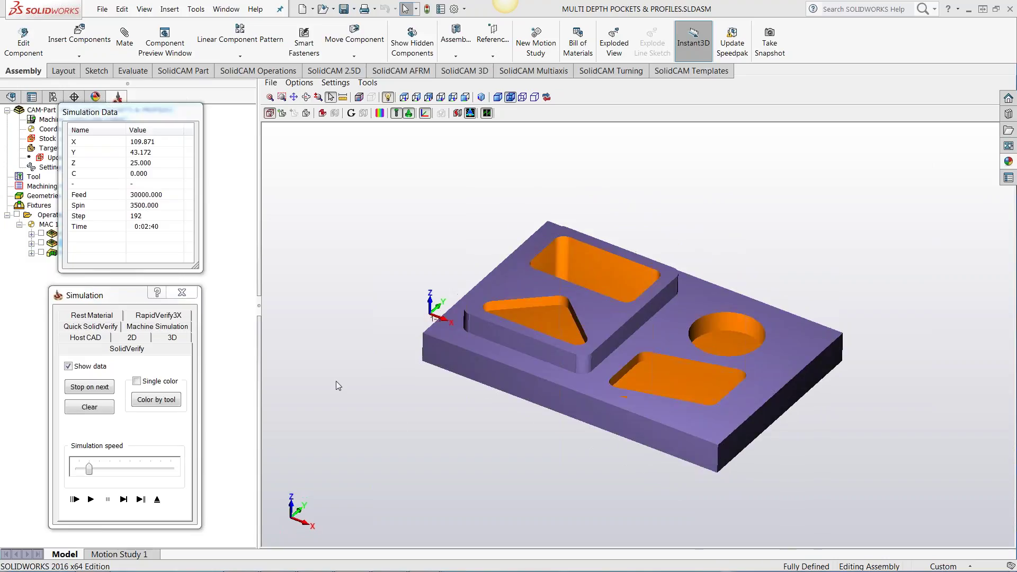
{"action": "left_click", "coordinate": [190, 295]}
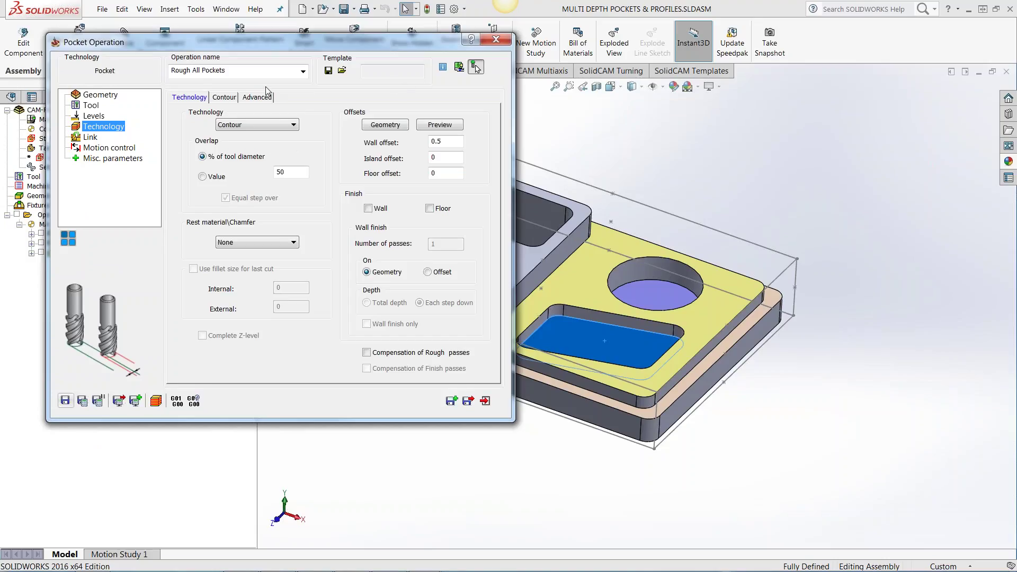
Close the pocket operation and open Rough Profile 2 Levels to review its geometry and variable milling depth option
{"action": "left_click", "coordinate": [500, 42]}
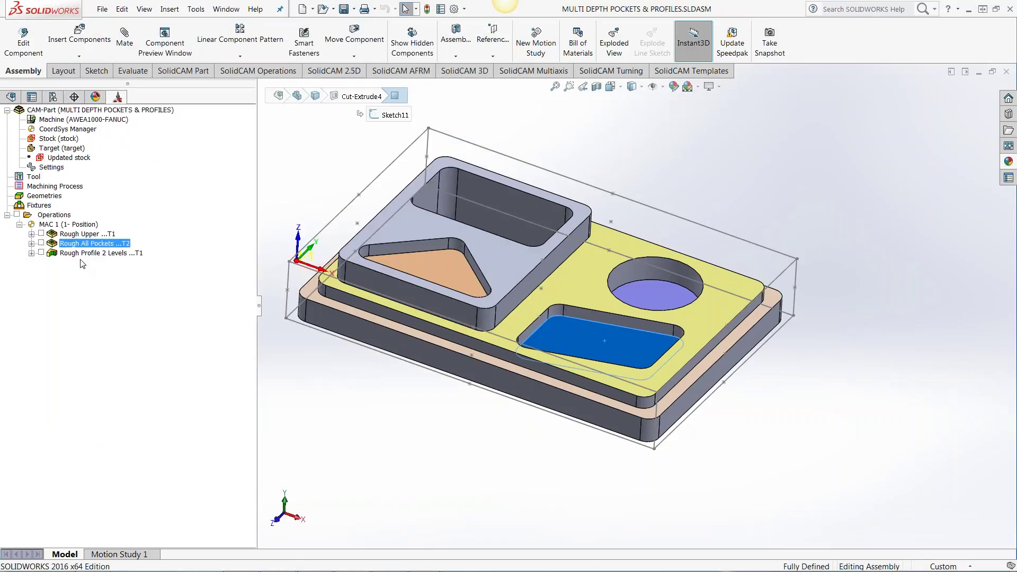
{"action": "left_click", "coordinate": [70, 255]}
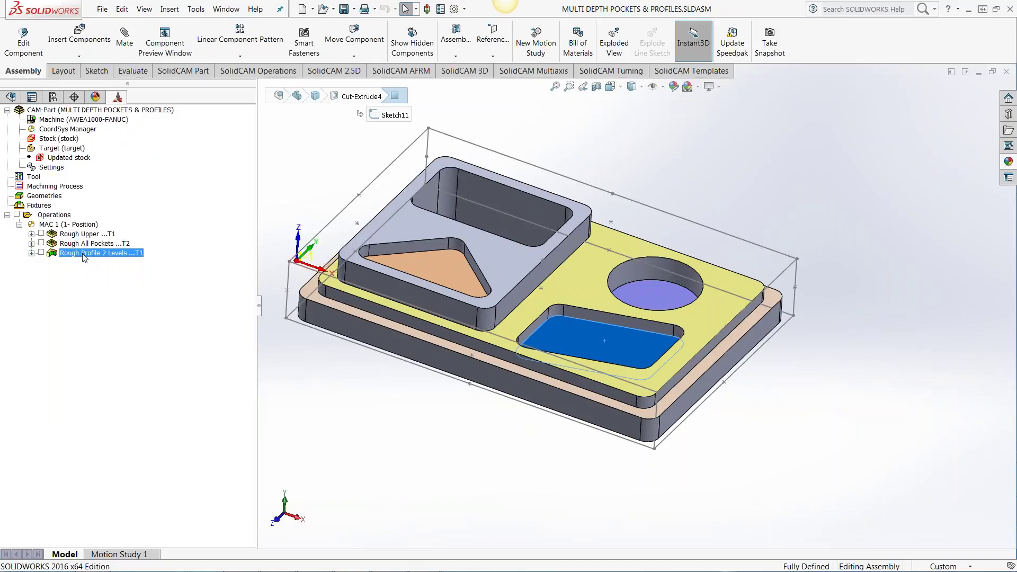
{"action": "double_click", "coordinate": [83, 255]}
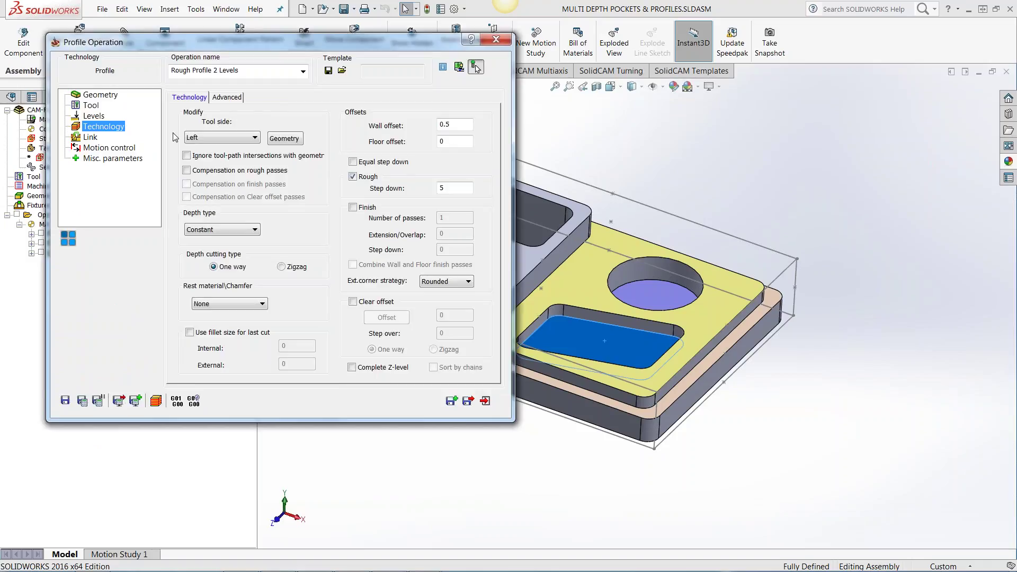
{"action": "left_click", "coordinate": [100, 95]}
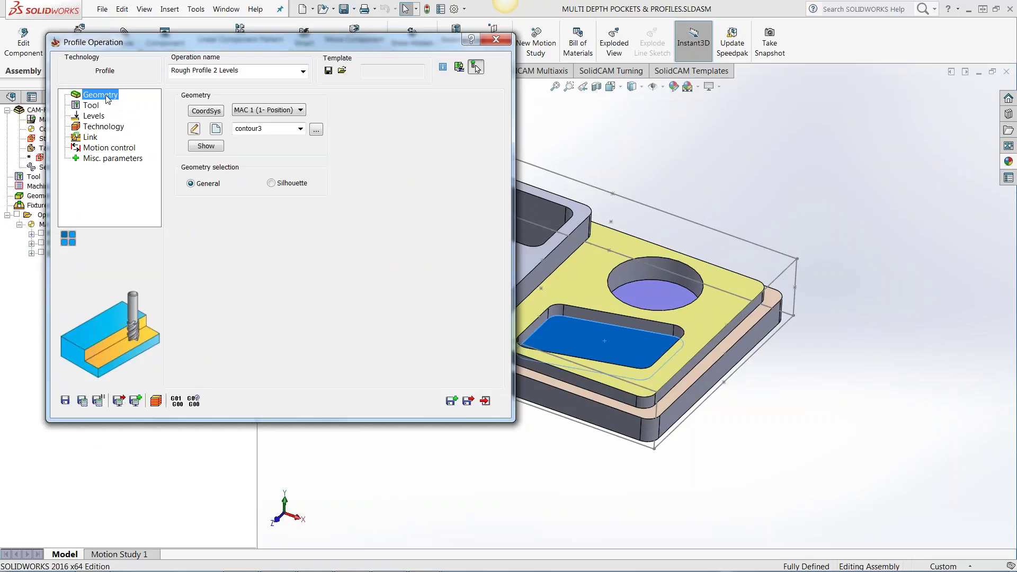
{"action": "left_click", "coordinate": [96, 116]}
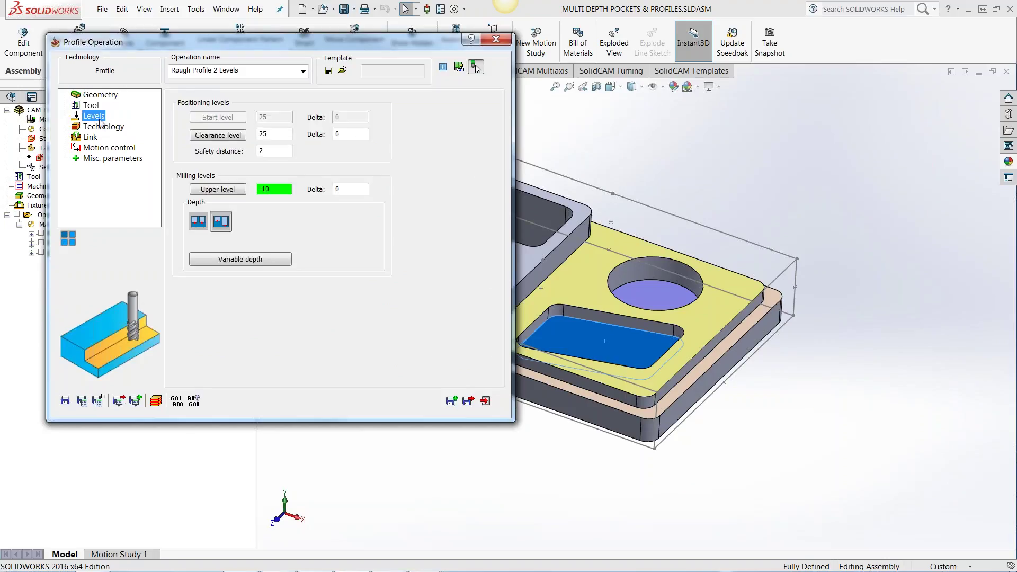
{"action": "left_click", "coordinate": [219, 225]}
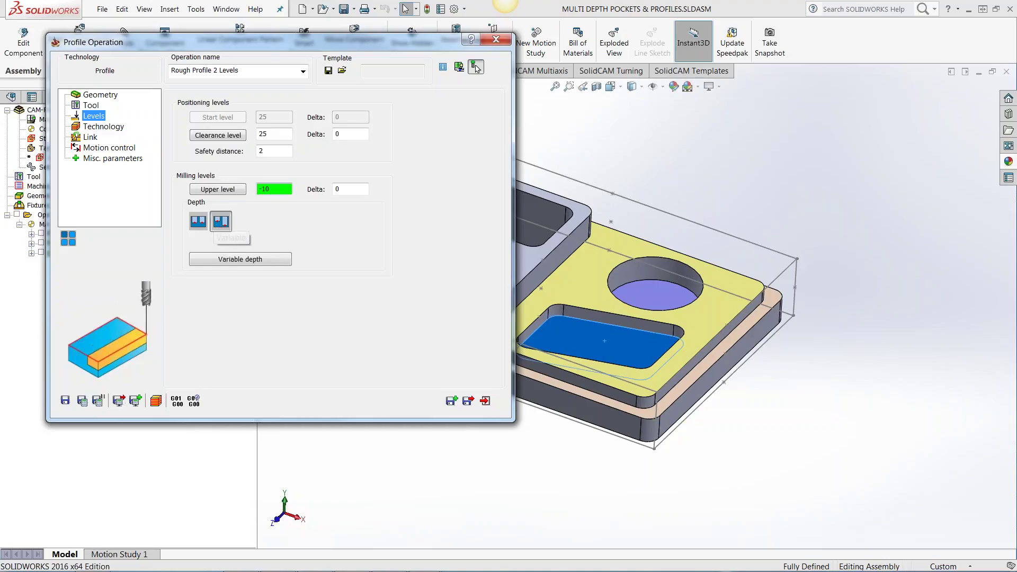
Show the contour3 geometry on the model, inspect both profile chains around the stepped outer edges, and return to the operation settings
{"action": "left_click", "coordinate": [108, 96]}
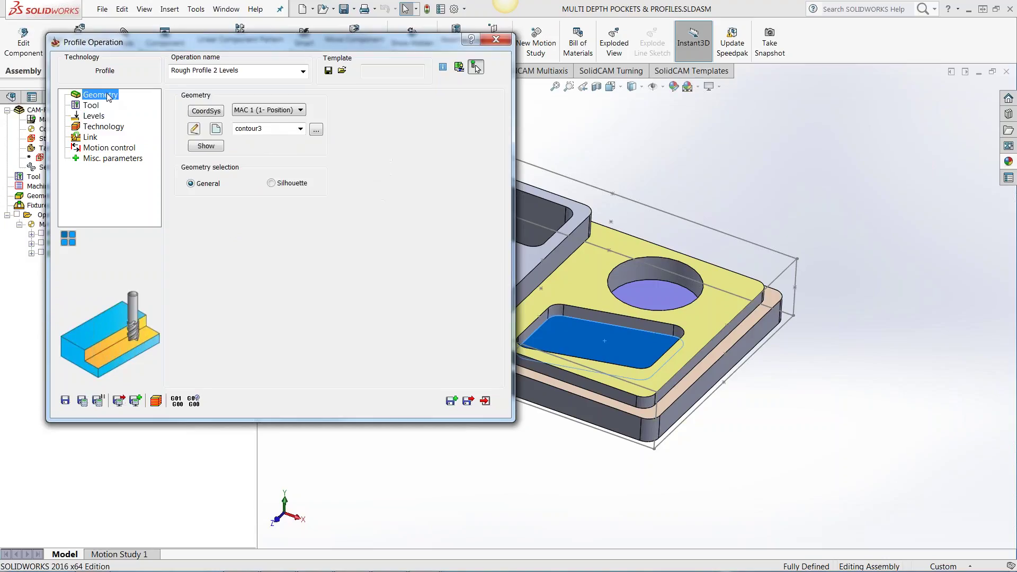
{"action": "left_click", "coordinate": [214, 150]}
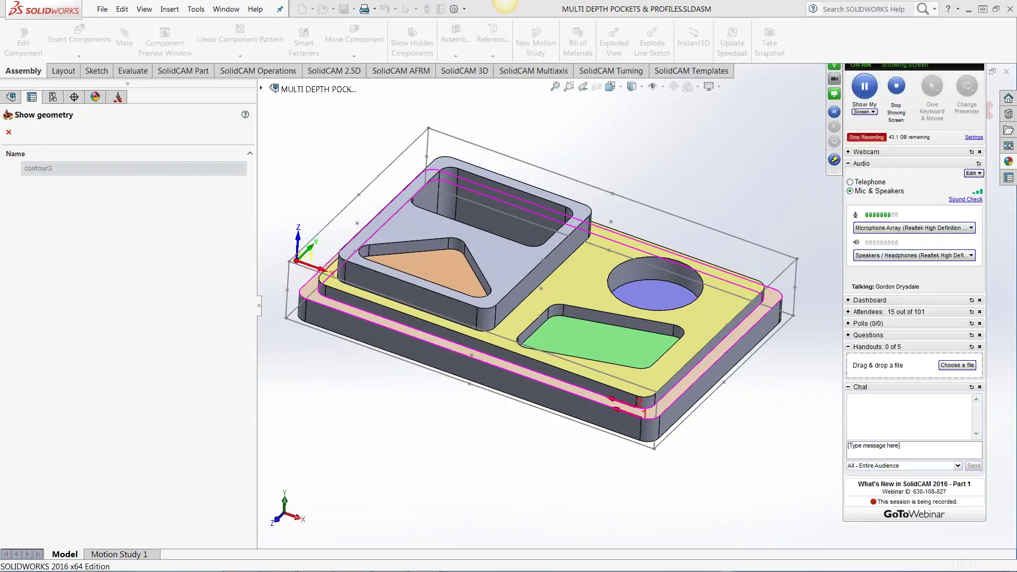
{"action": "scroll", "coordinate": [629, 416], "scroll_direction": "down", "scroll_amount": 5}
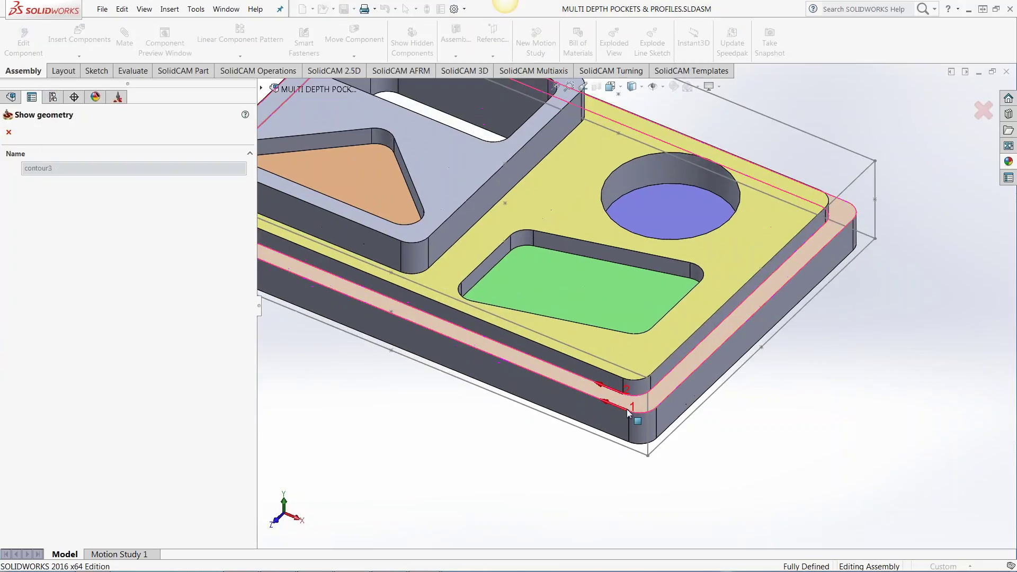
{"action": "scroll", "coordinate": [629, 414], "scroll_direction": "down", "scroll_amount": 3}
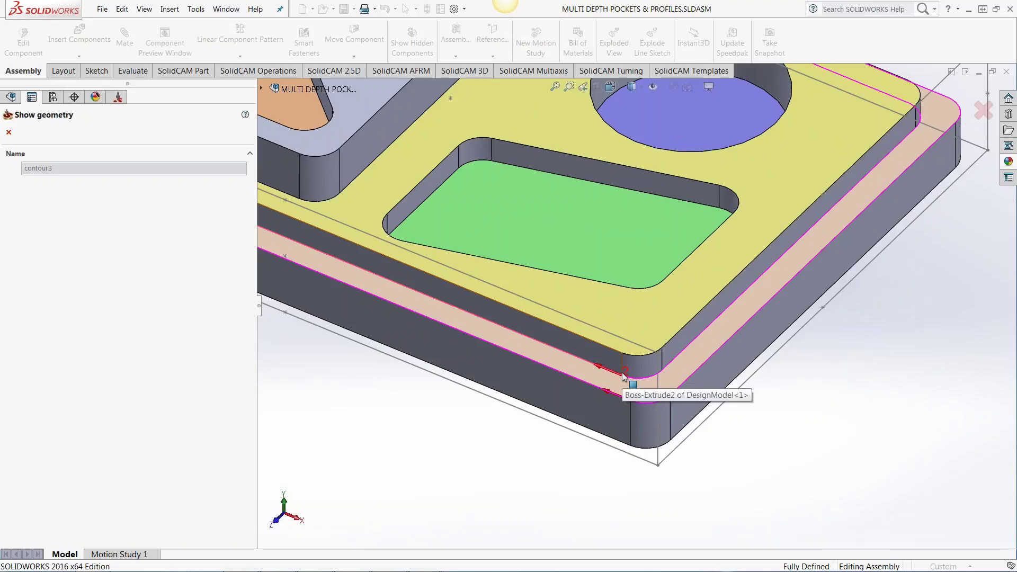
{"action": "scroll", "coordinate": [574, 390], "scroll_direction": "up", "scroll_amount": 3}
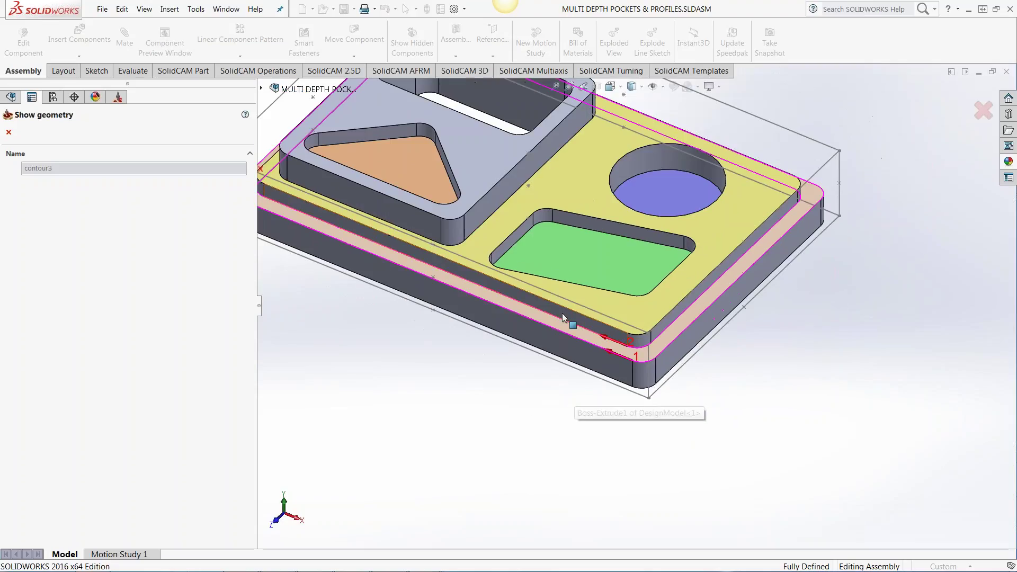
{"action": "scroll", "coordinate": [562, 315], "scroll_direction": "up", "scroll_amount": 1}
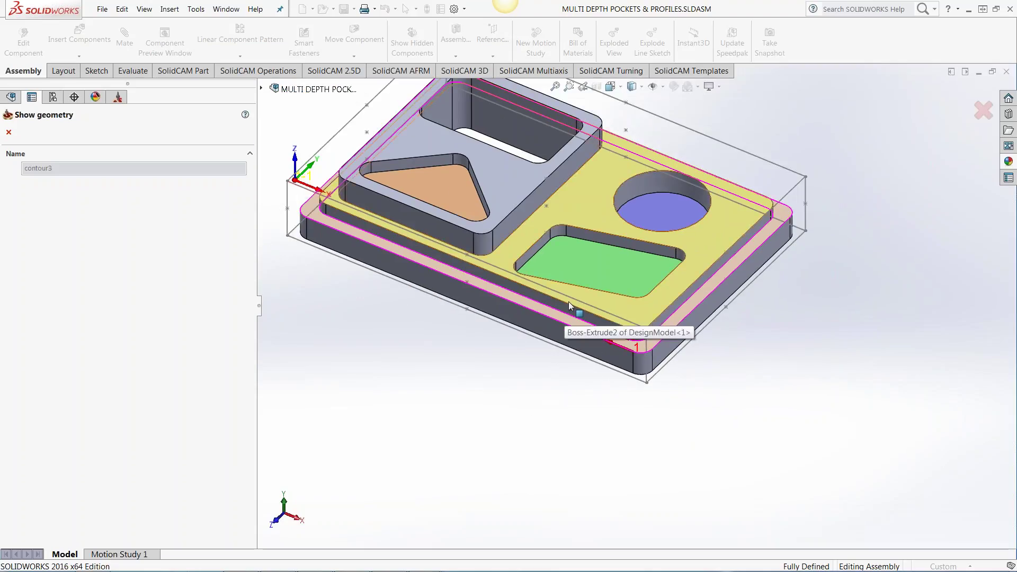
{"action": "scroll", "coordinate": [532, 392], "scroll_direction": "down", "scroll_amount": 1}
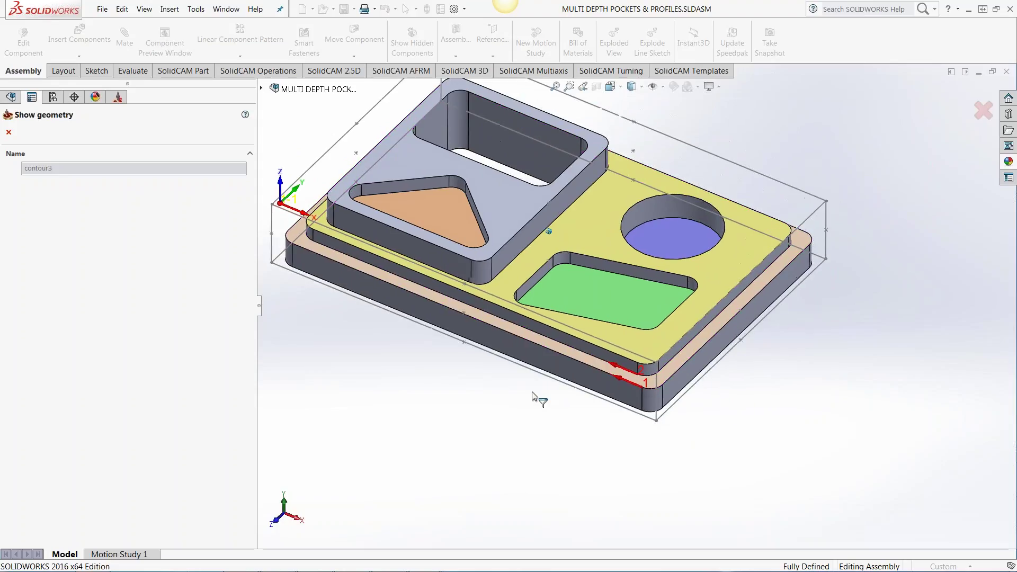
{"action": "left_click", "coordinate": [9, 133]}
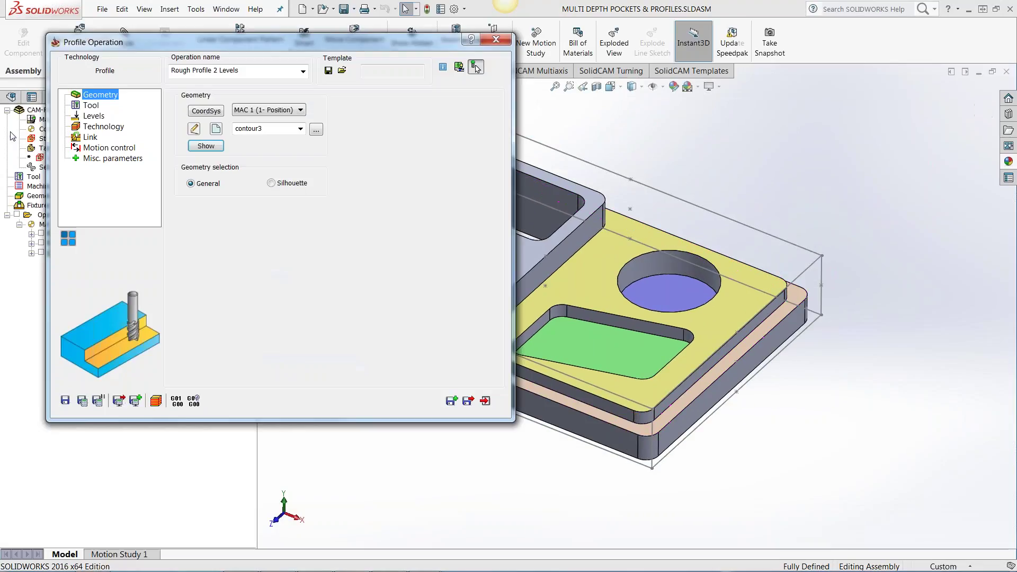
Review the variable depth assigned to each of the two profile chains and the profile operation's technology settings
{"action": "left_click", "coordinate": [98, 117]}
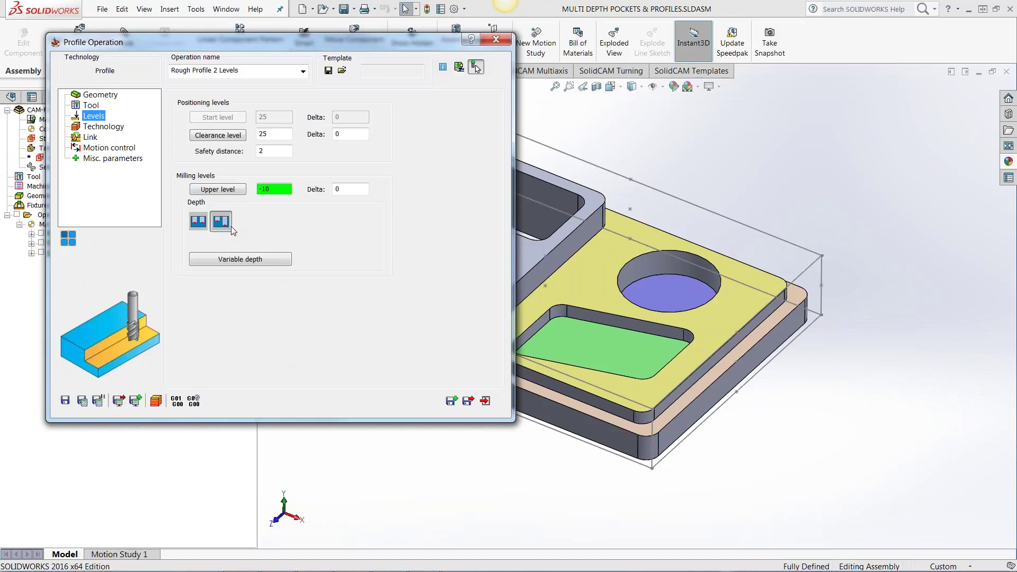
{"action": "left_click", "coordinate": [252, 260]}
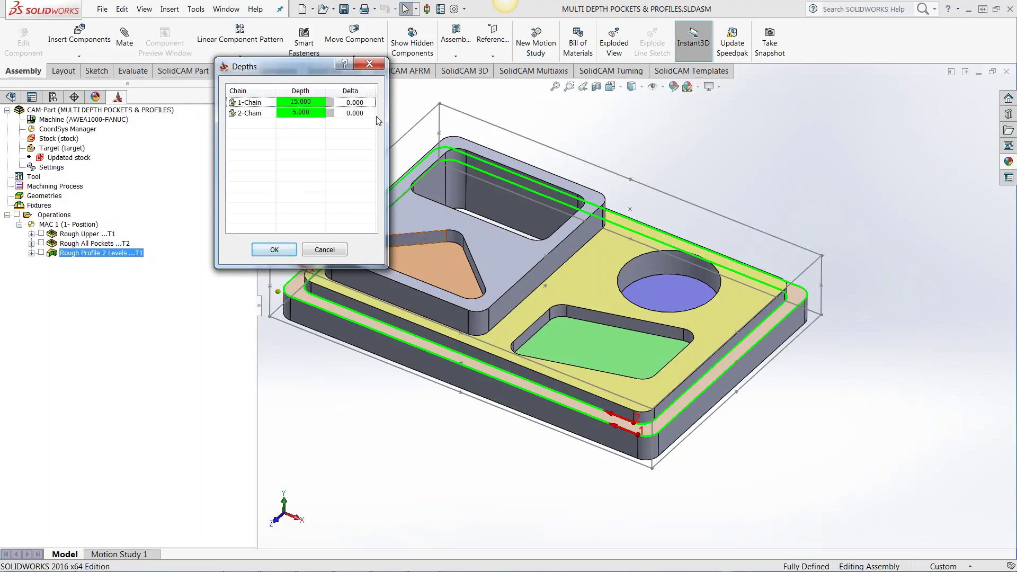
{"action": "left_click", "coordinate": [374, 68]}
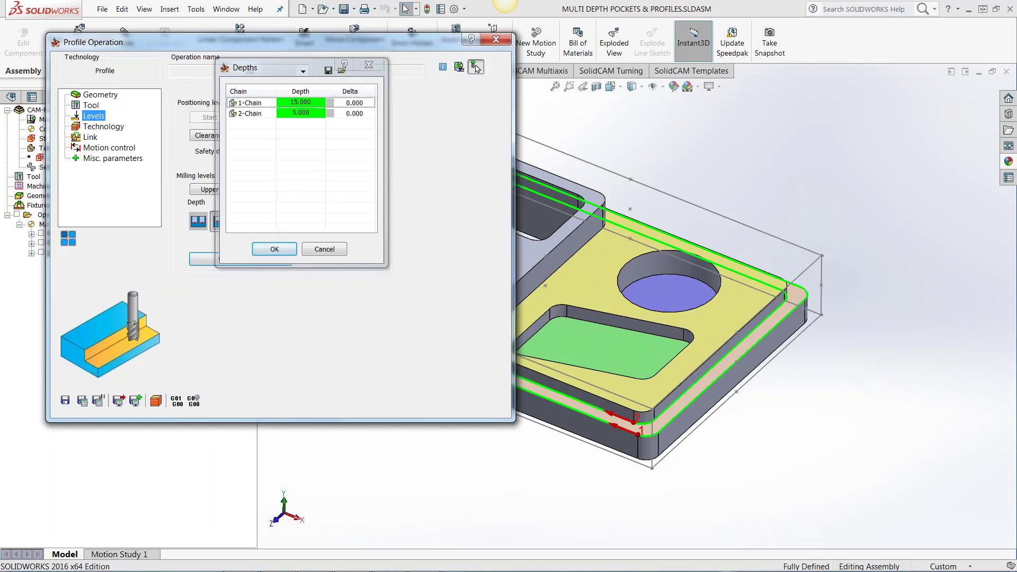
{"action": "left_click", "coordinate": [107, 129]}
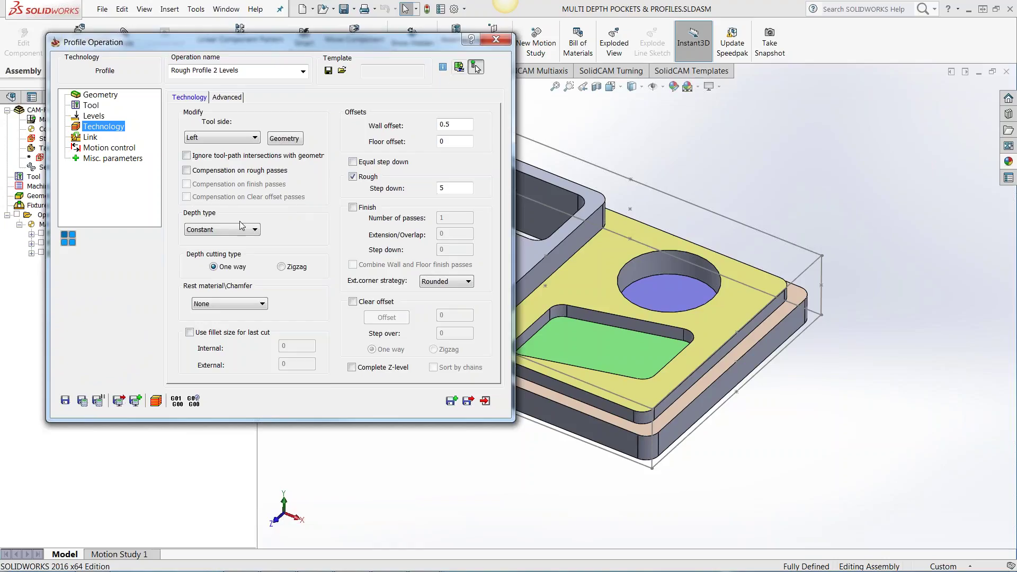
Open the Rough Profile 2 Levels simulation in SolidVerify and frame the whole stock in the view
{"action": "left_click", "coordinate": [155, 401]}
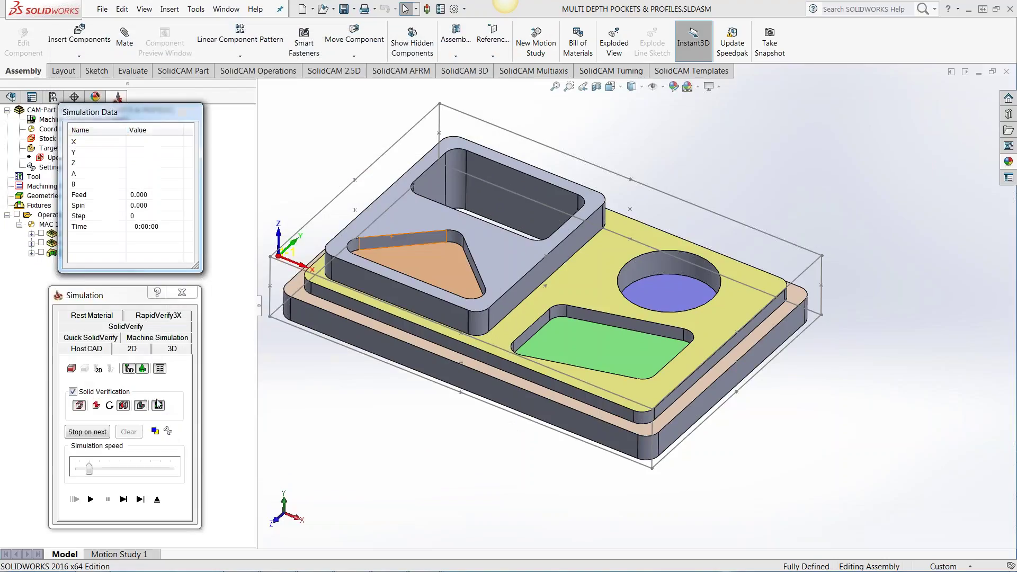
{"action": "left_click", "coordinate": [126, 327]}
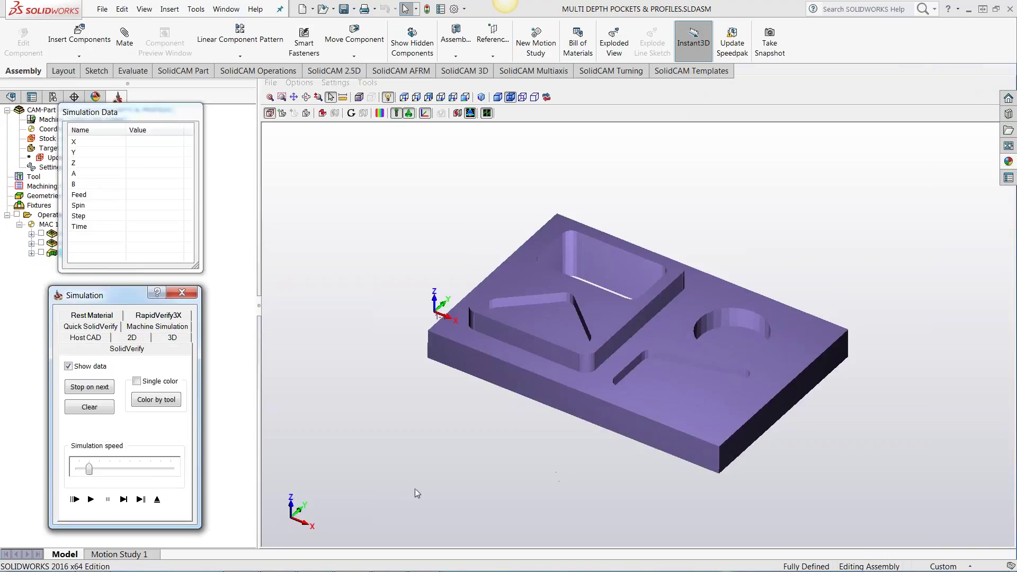
{"action": "left_click", "coordinate": [800, 462]}
{"action": "scroll", "coordinate": [800, 463], "scroll_direction": "up", "scroll_amount": 2}
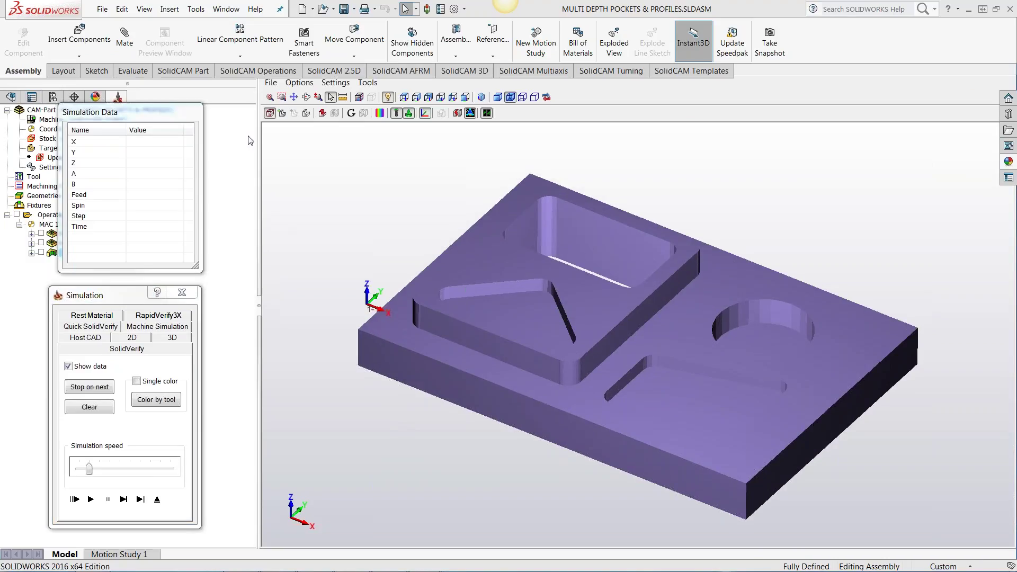
{"action": "left_click", "coordinate": [293, 97]}
{"action": "left_click_drag", "start_coordinate": [380, 265], "coordinate": [313, 260]}
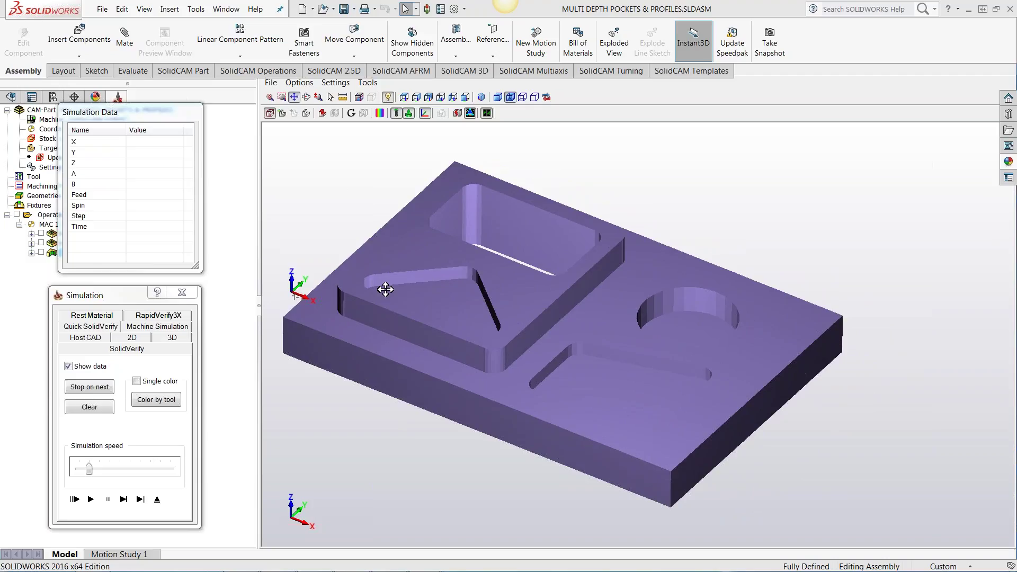
Advance the simulation in single steps through the tool's approach and first cut along the stock's front edge
{"action": "left_click", "coordinate": [124, 500]}
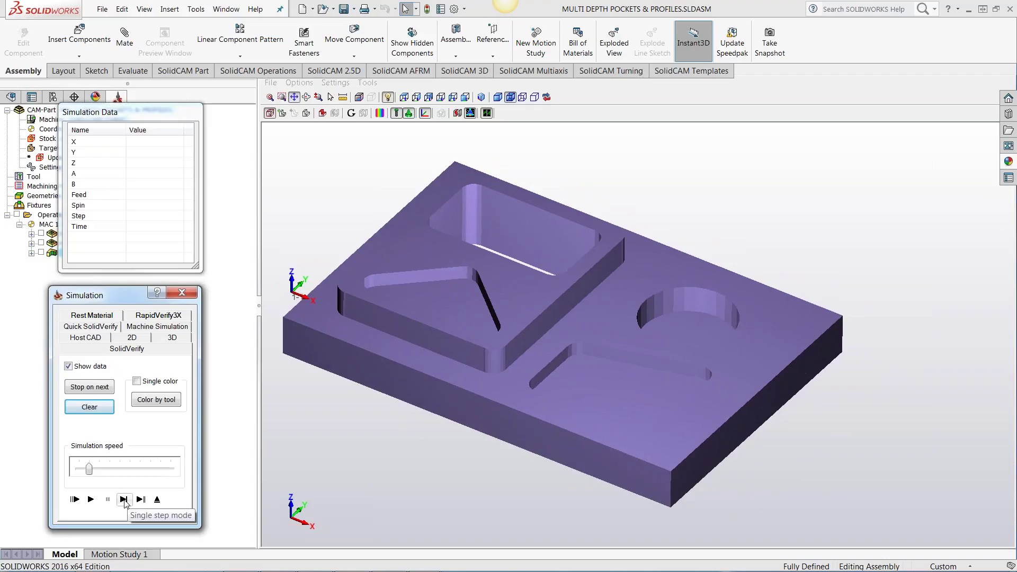
{"action": "left_click", "coordinate": [124, 500]}
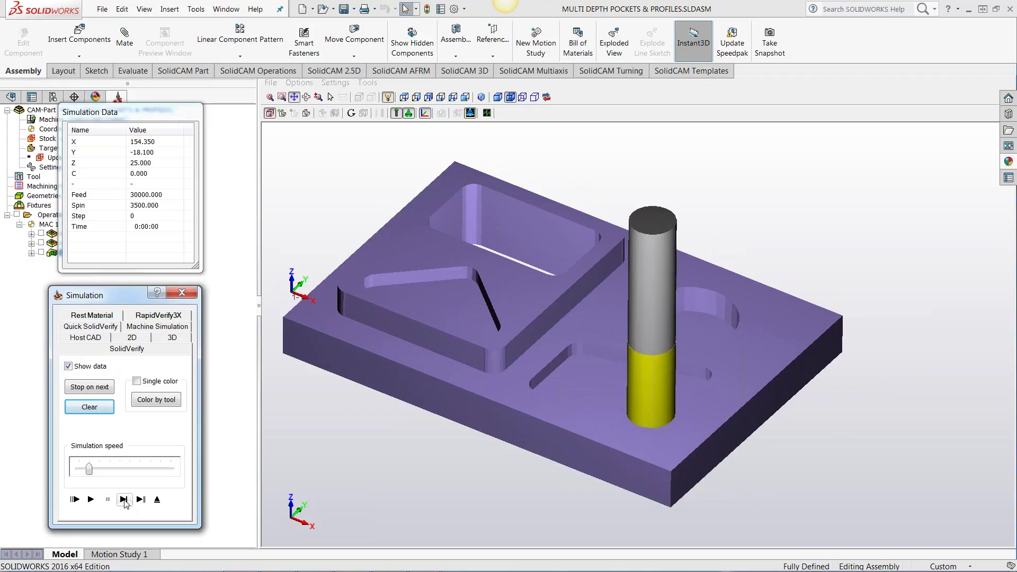
{"action": "left_click", "coordinate": [124, 499]}
{"action": "left_click", "coordinate": [123, 499]}
{"action": "left_click", "coordinate": [123, 500]}
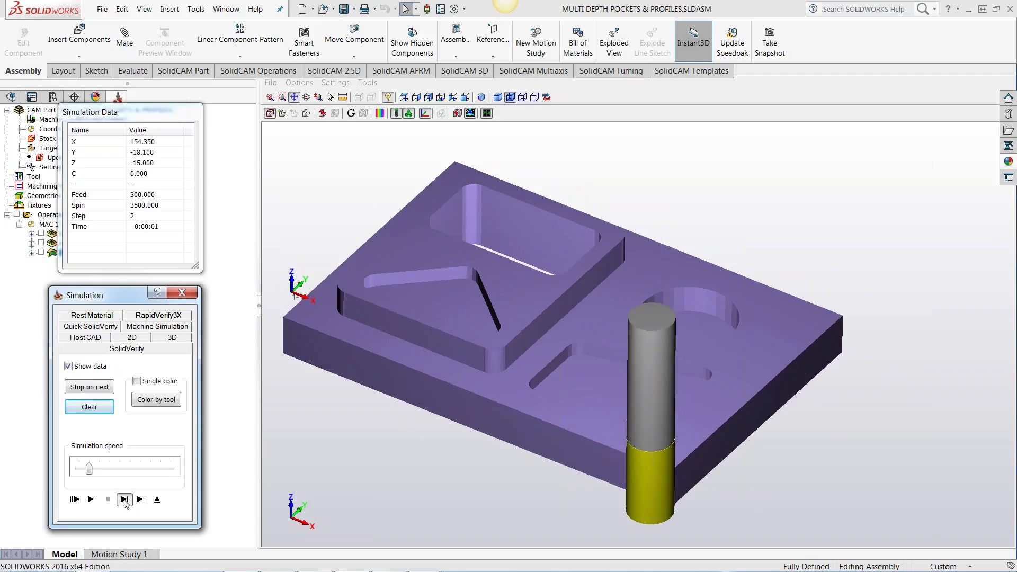
{"action": "left_click", "coordinate": [123, 499]}
{"action": "left_click", "coordinate": [123, 500]}
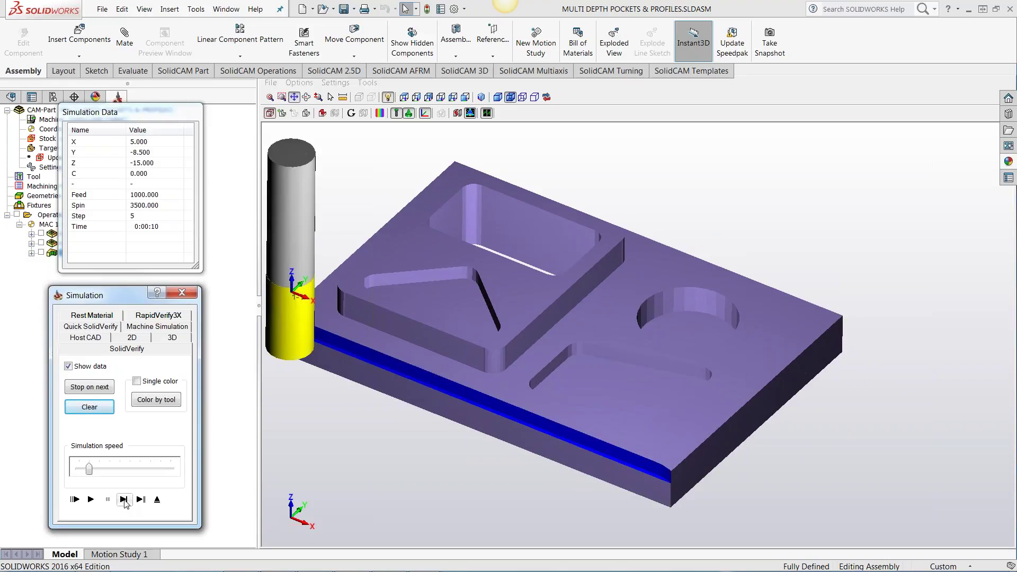
Play the rest of the simulation at a lower speed setting, inspect both machined profile levels, and close the simulation and profile operation
{"action": "left_click_drag", "start_coordinate": [88, 469], "coordinate": [79, 469]}
{"action": "left_click", "coordinate": [91, 500]}
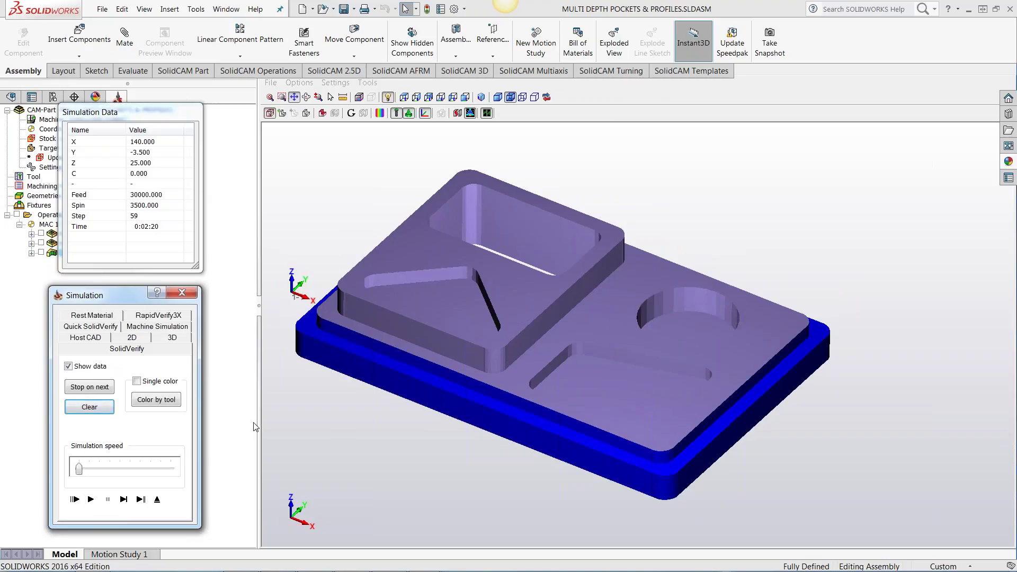
{"action": "left_click_drag", "start_coordinate": [345, 429], "coordinate": [362, 404]}
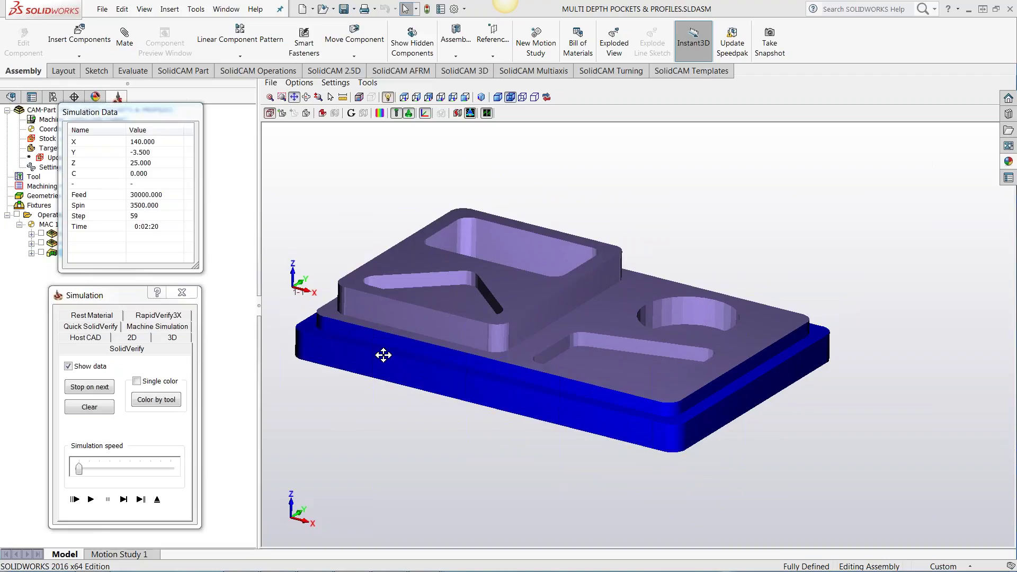
{"action": "left_click", "coordinate": [91, 499]}
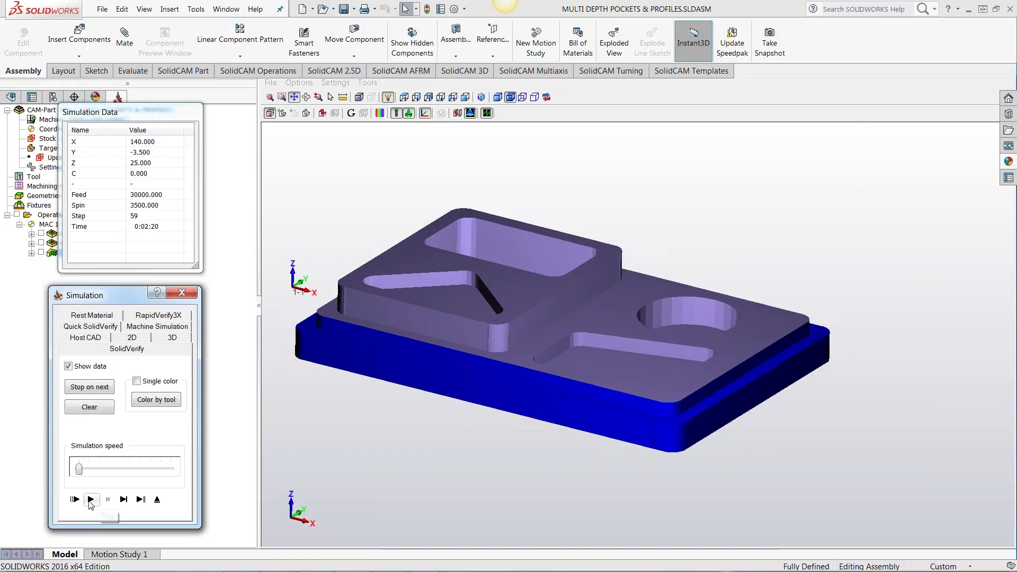
{"action": "left_click", "coordinate": [190, 294]}
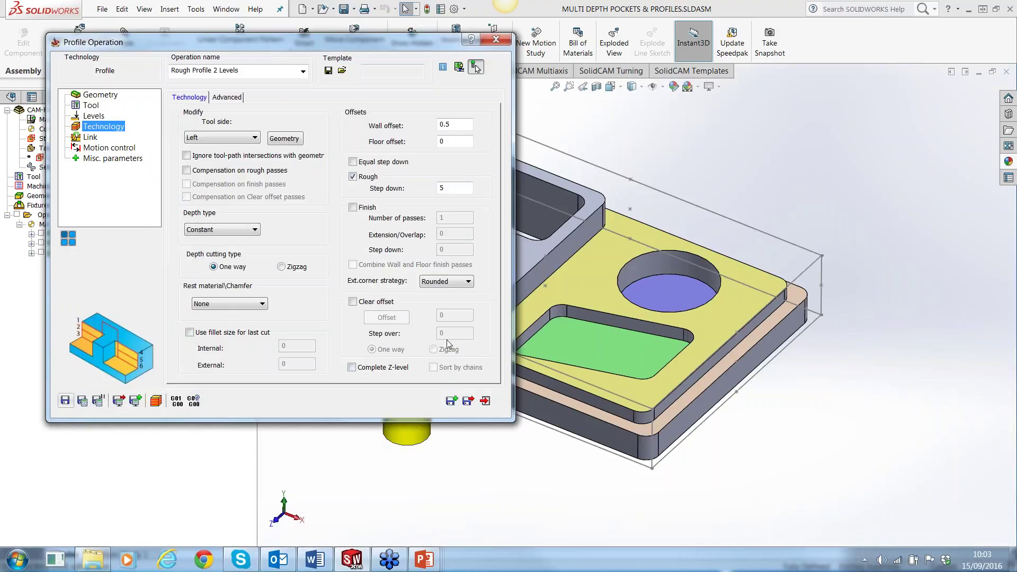
{"action": "left_click", "coordinate": [497, 42]}
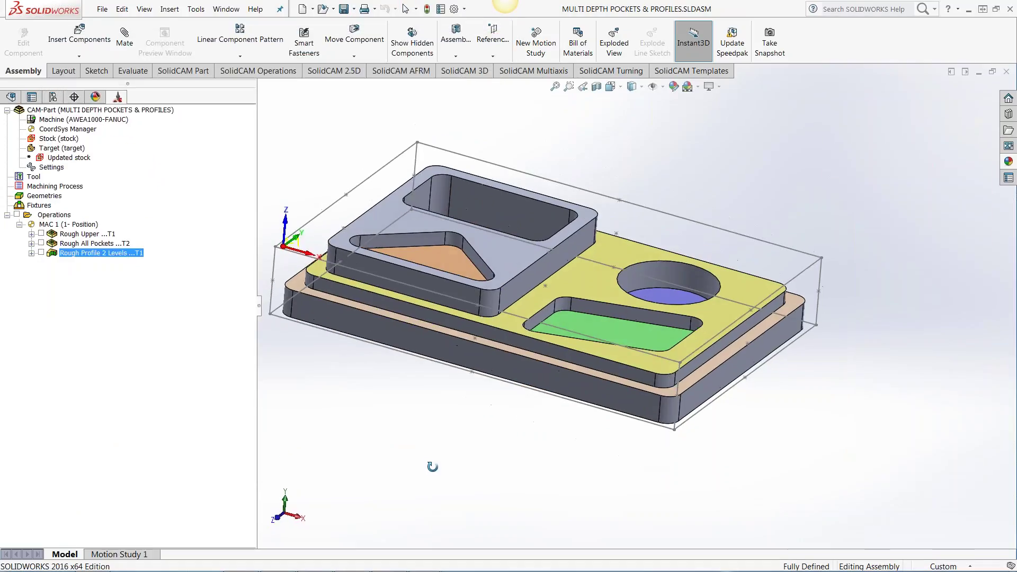
Add a new Face milling operation to the part's operations
{"action": "middle_click_drag", "start_coordinate": [428, 493], "coordinate": [434, 448]}
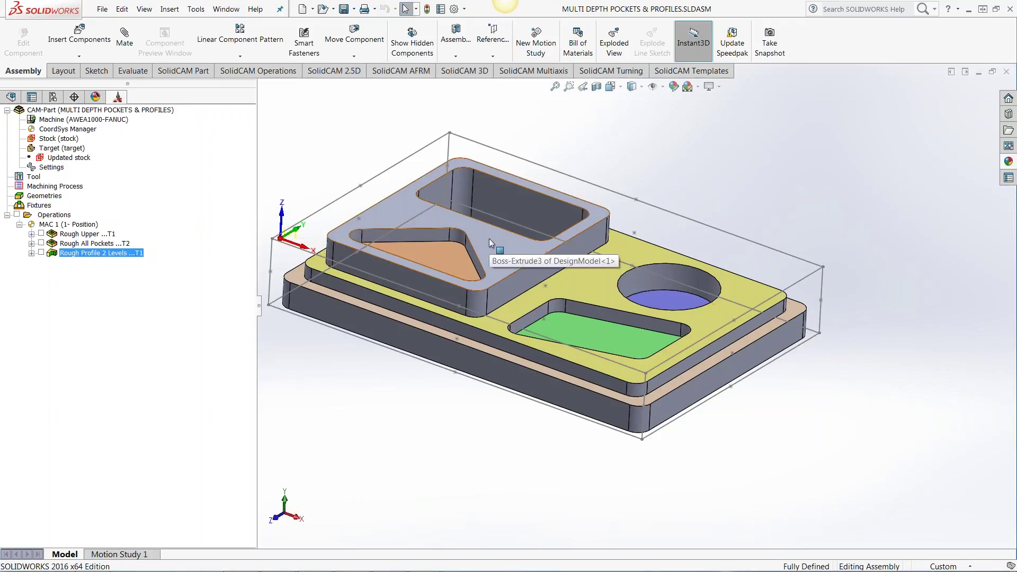
{"action": "right_click", "coordinate": [64, 216]}
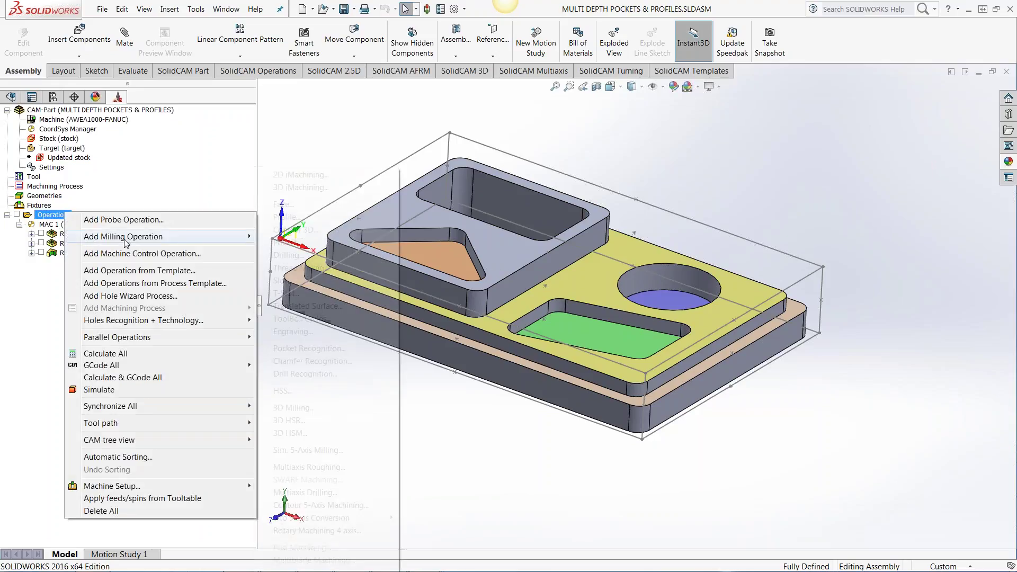
{"action": "mouse_move", "coordinate": [127, 241]}
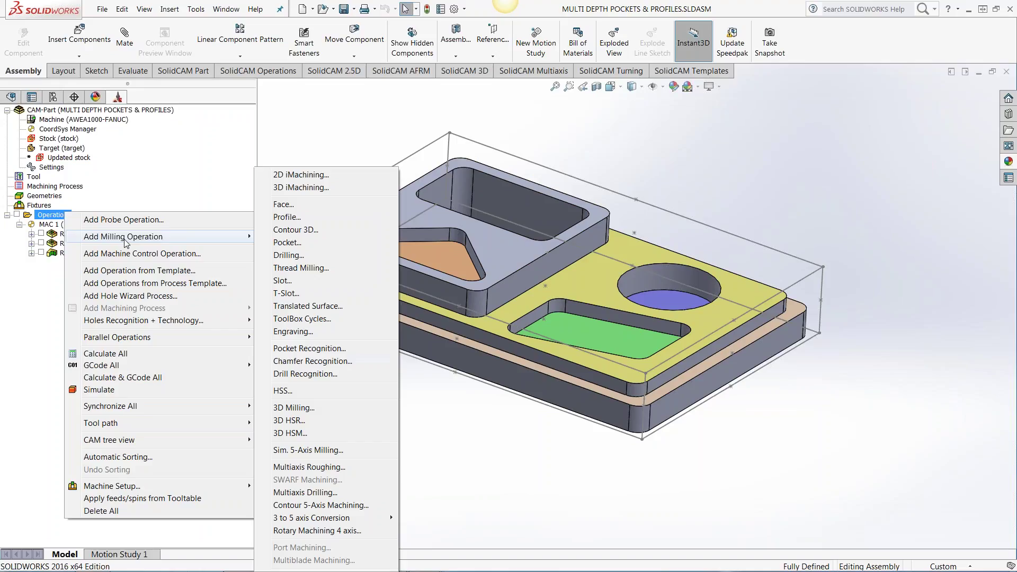
{"action": "left_click", "coordinate": [296, 207]}
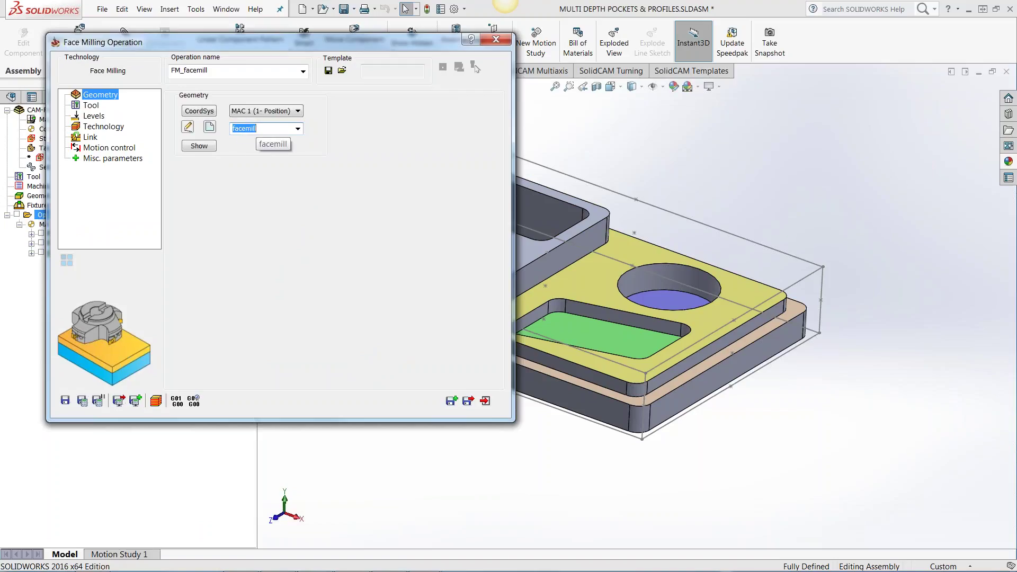
Show the facemill geometry on the model, inspect its boundary around the stock from several angles, and return to the operation
{"action": "left_click", "coordinate": [212, 146]}
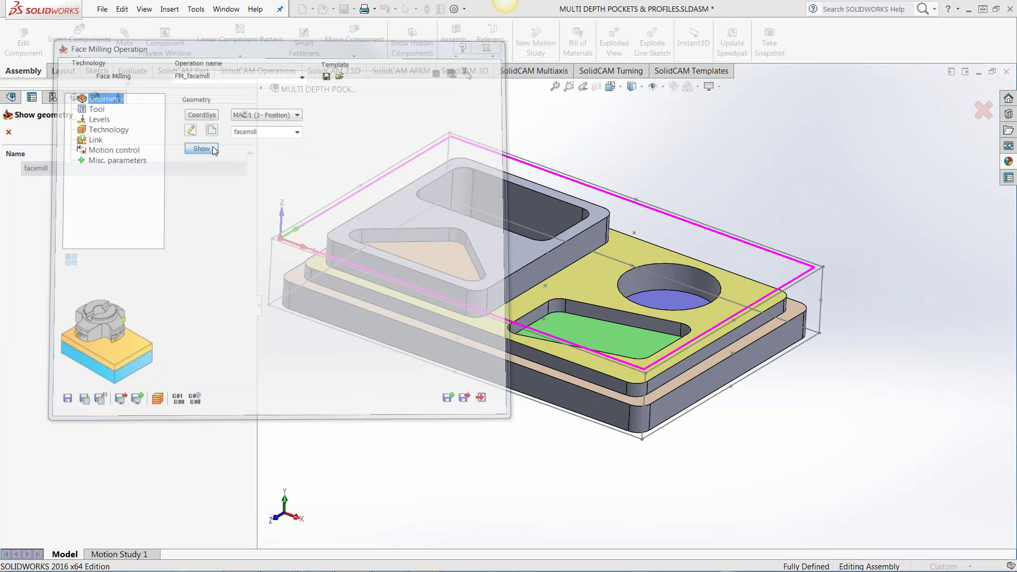
{"action": "mouse_move", "coordinate": [334, 416]}
{"action": "middle_mouse_down"}
{"action": "mouse_move", "coordinate": [357, 370]}
{"action": "mouse_move", "coordinate": [328, 431]}
{"action": "middle_mouse_up"}
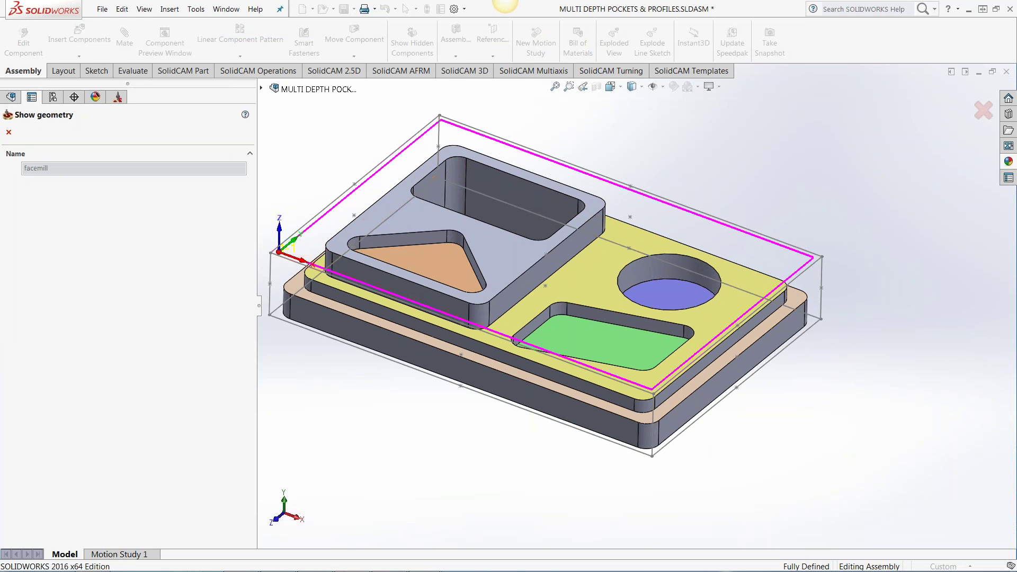
{"action": "middle_click_drag", "start_coordinate": [437, 404], "coordinate": [450, 367]}
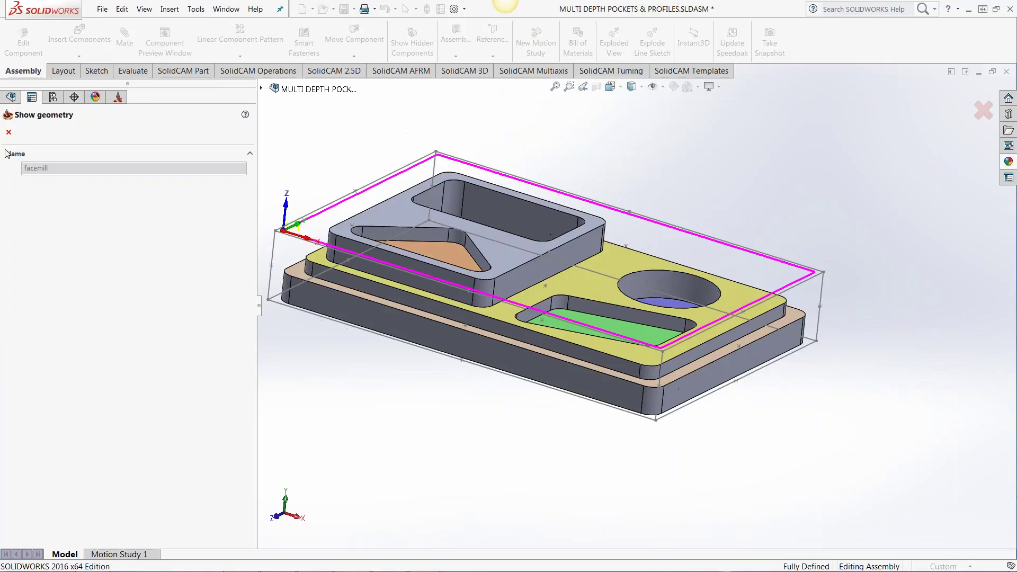
{"action": "left_click", "coordinate": [9, 132]}
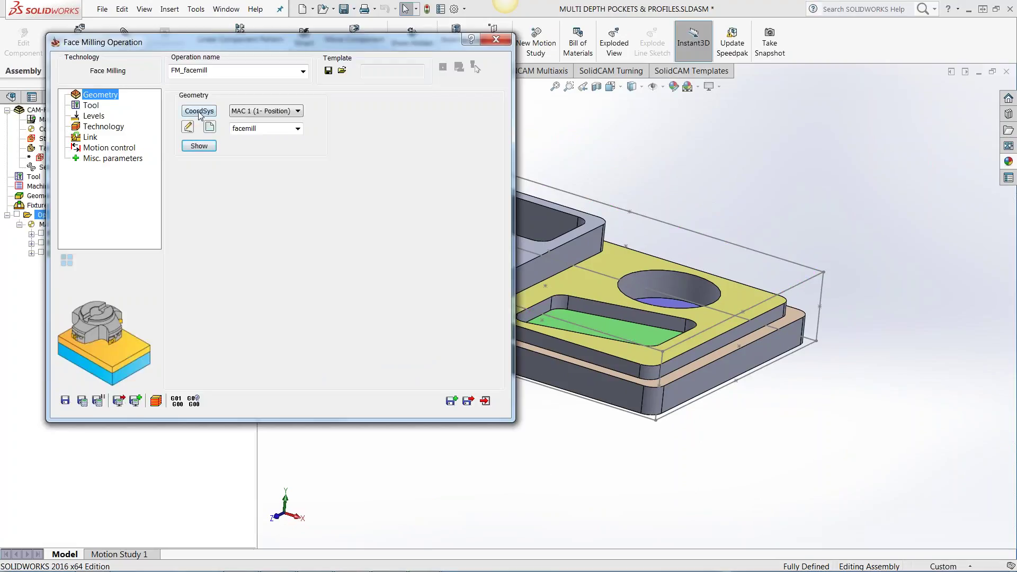
Check the face milling technology settings and close the operation without keeping it, saving only the facemill geometry
{"action": "left_click", "coordinate": [95, 127]}
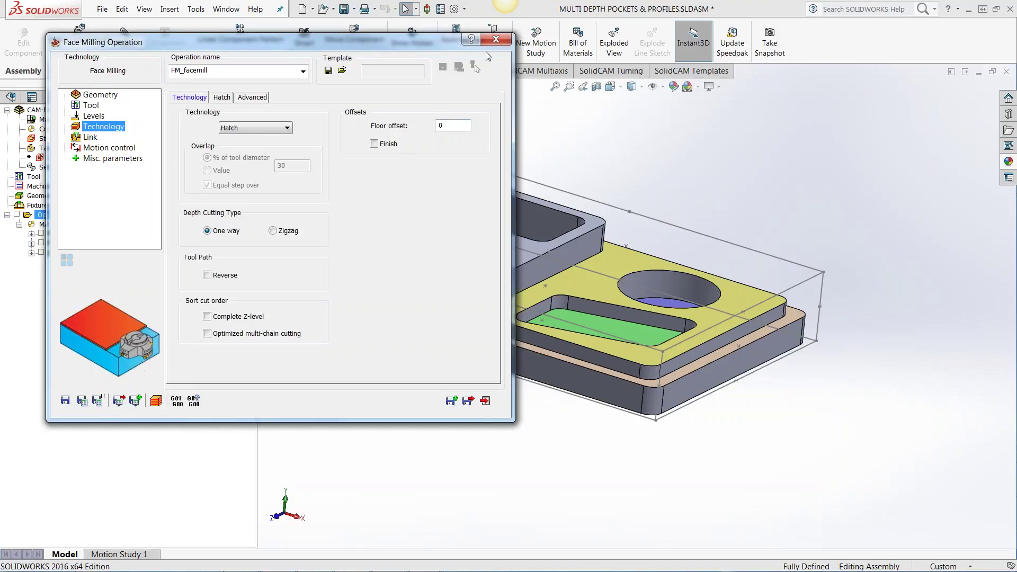
{"action": "left_click", "coordinate": [497, 40]}
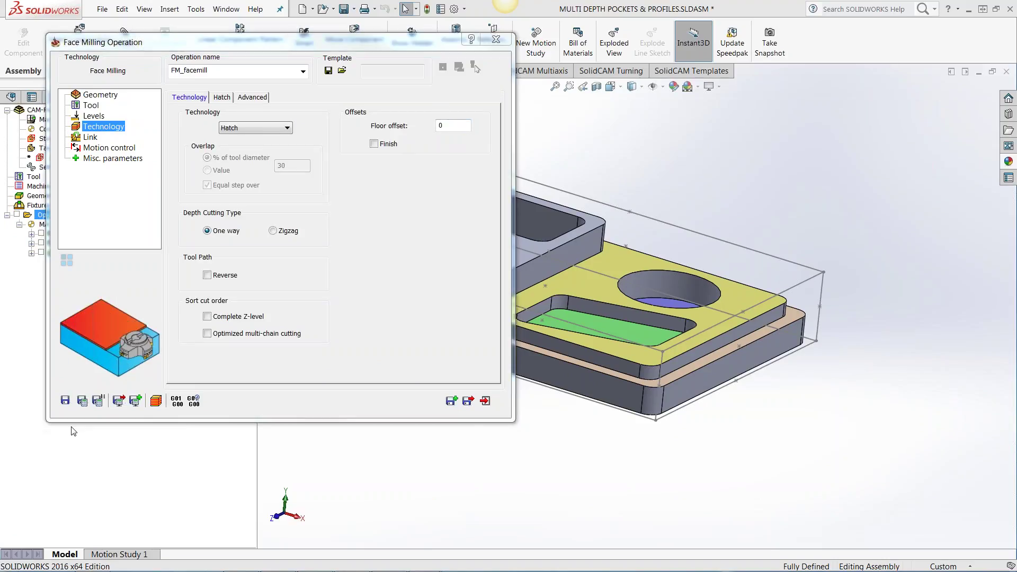
{"action": "left_click", "coordinate": [71, 427]}
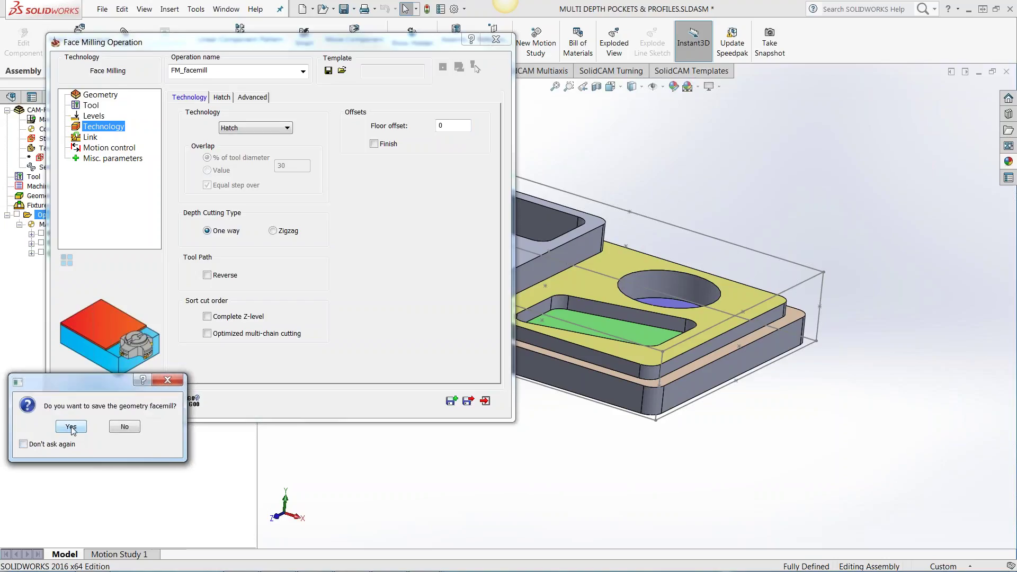
{"action": "left_click", "coordinate": [72, 427]}
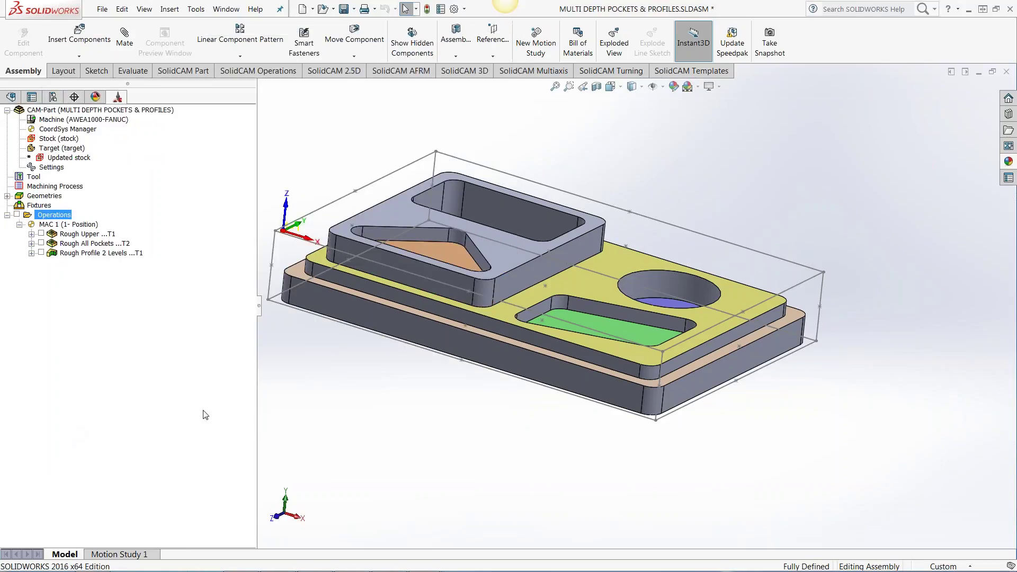